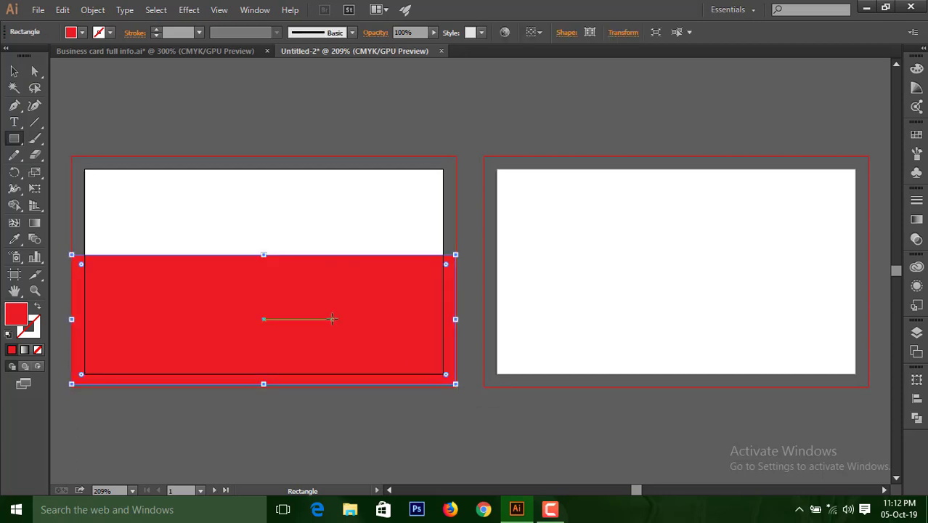
# Extend the red rectangle's bottom edge to the bleed line and add an anchor point at the middle of its top edge
pyautogui.moveTo(264, 384); pyautogui.dragTo(264, 386)
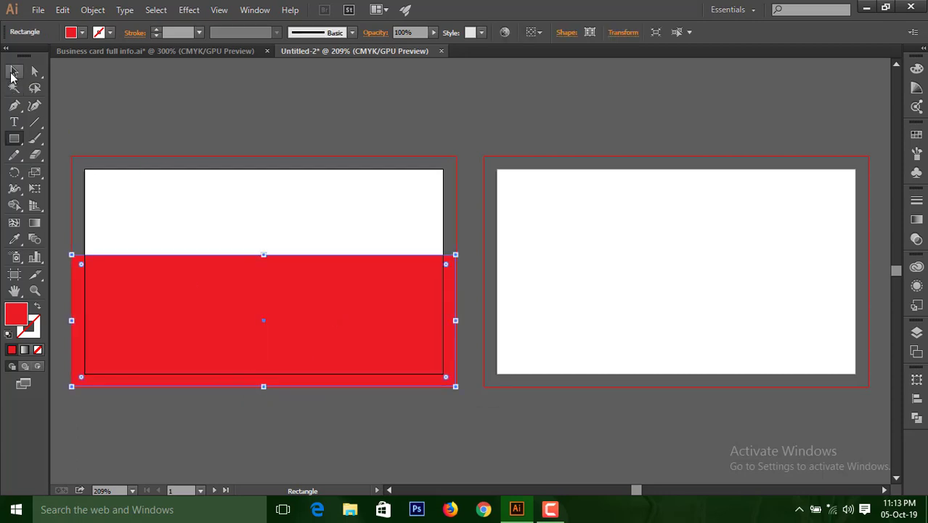
pyautogui.click(11, 72)
pyautogui.click(201, 210)
pyautogui.click(201, 280)
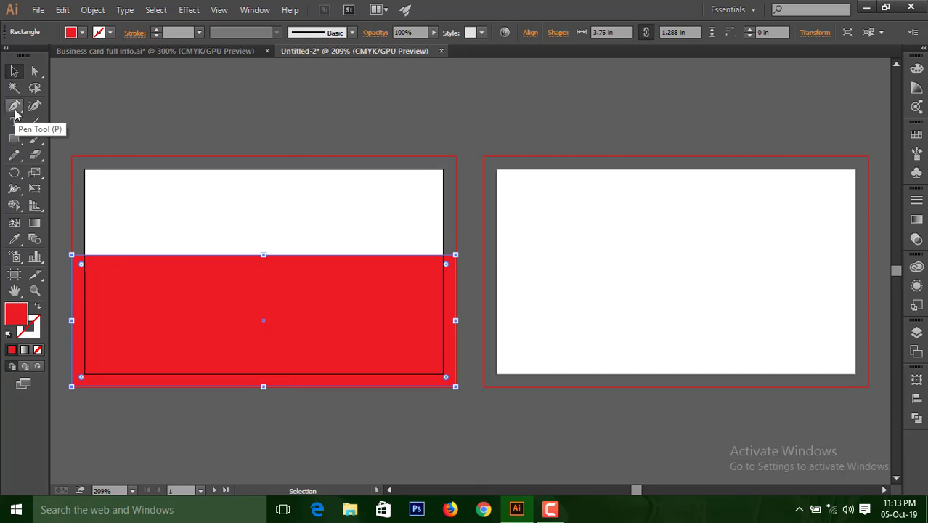
pyautogui.moveTo(16, 109); pyautogui.dragTo(71, 129)
pyautogui.click(108, 125)
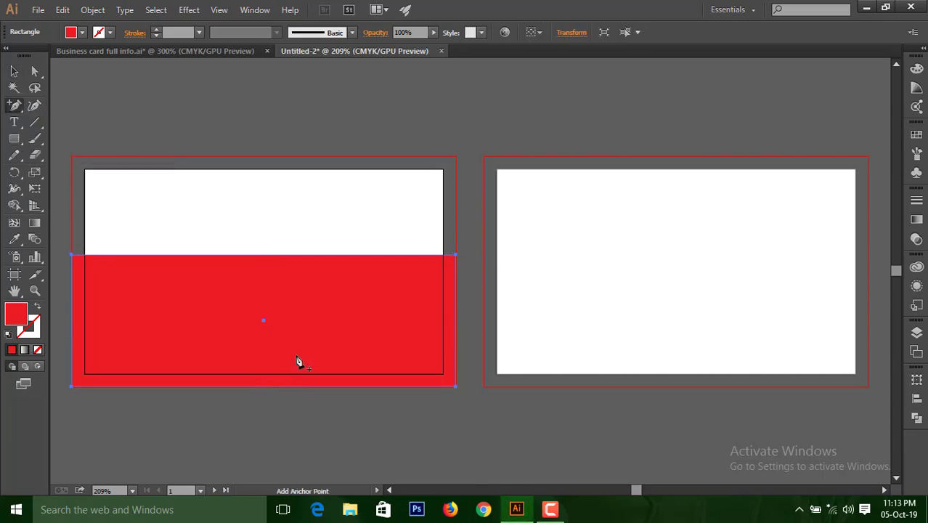
pyautogui.click(264, 255)
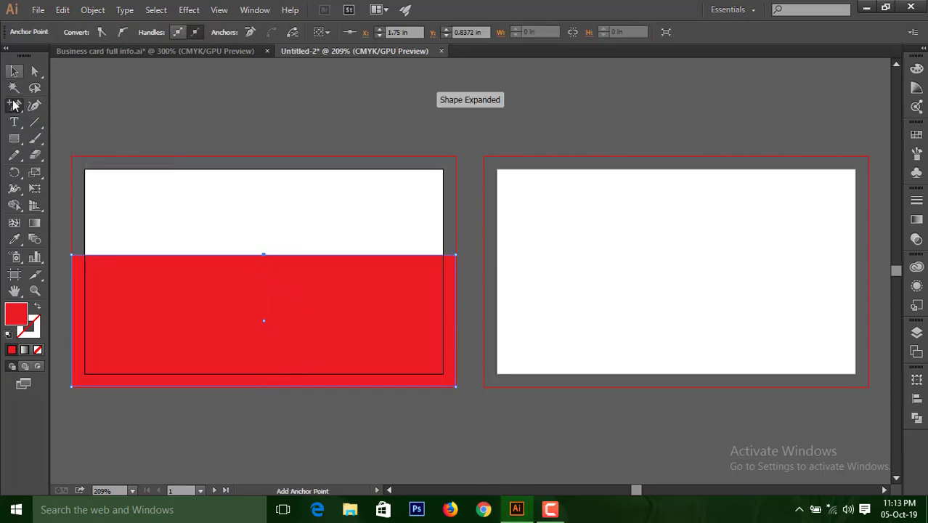
# Convert the top edge's middle anchor to a smooth point, bending the edge into an S-wave that dips left and rises right
pyautogui.moveTo(14, 105); pyautogui.dragTo(104, 160)
pyautogui.moveTo(264, 255); pyautogui.dragTo(394, 186)
pyautogui.click(14, 72)
pyautogui.click(315, 134)
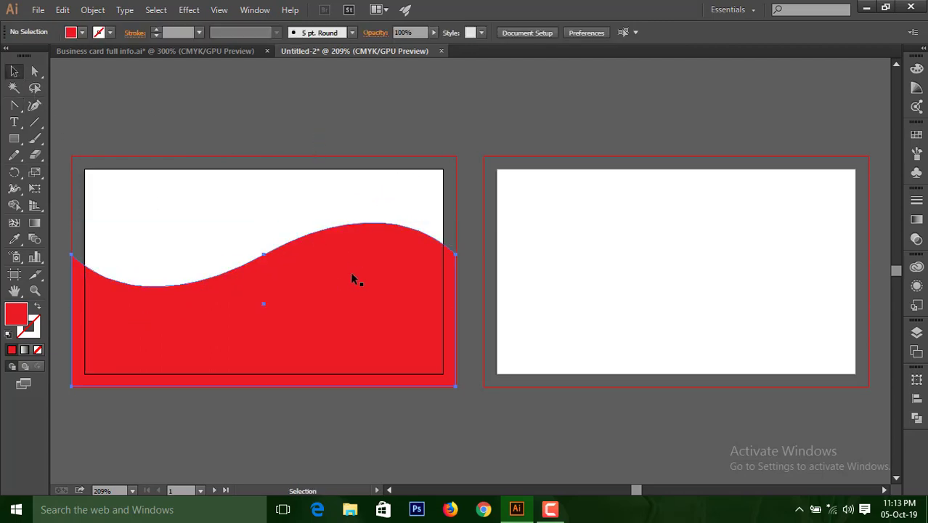
# Duplicate the red wave slightly higher, rotate the copy a little counter-clockwise, and fill it with dark red A51E25
pyautogui.click(351, 276)
pyautogui.moveTo(354, 290); pyautogui.dragTo(357, 276)
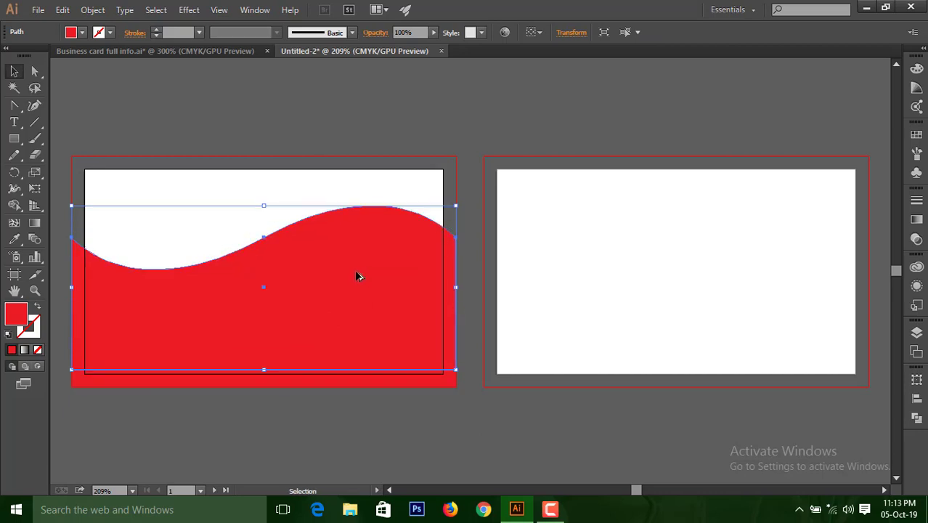
pyautogui.moveTo(455, 369); pyautogui.dragTo(485, 373)
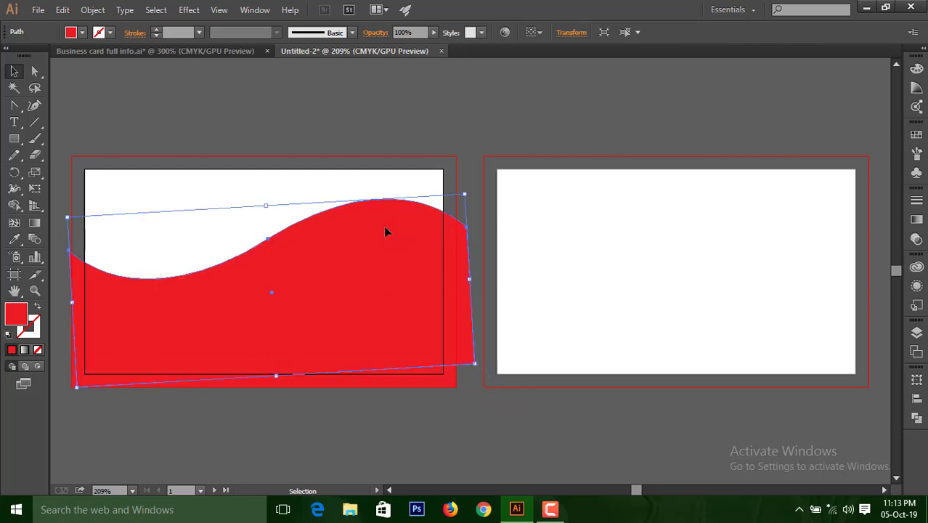
pyautogui.doubleClick(16, 314)
pyautogui.click(432, 219)
pyautogui.click(607, 166)
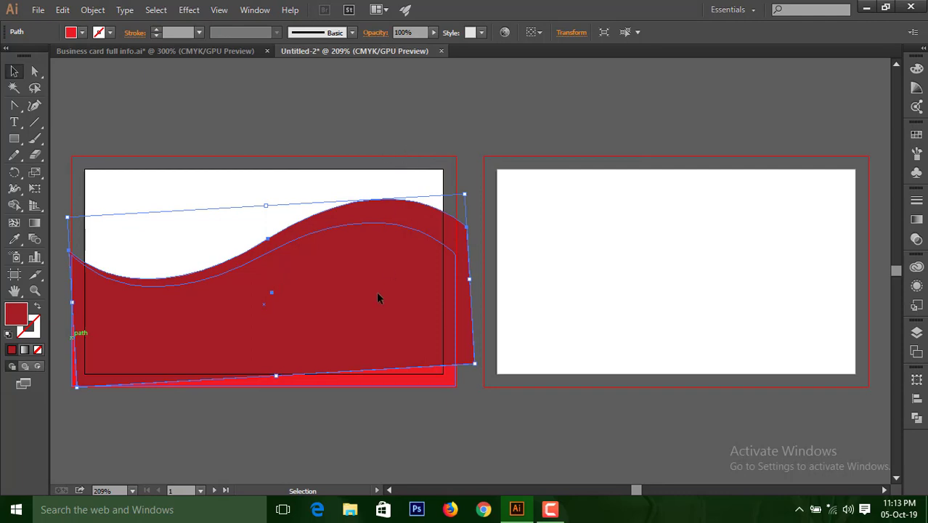
pyautogui.click(399, 131)
# Bring the original bright red wave to the front of the dark red copy
pyautogui.click(396, 373)
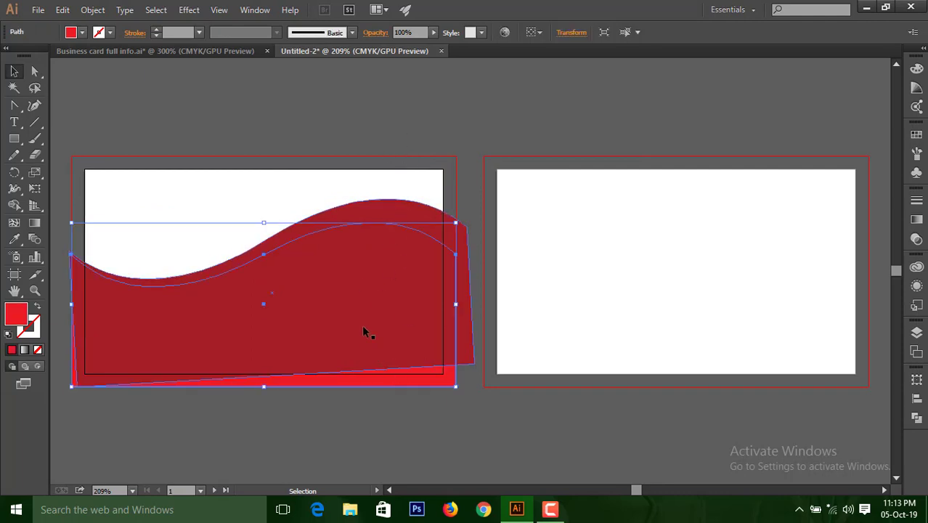
pyautogui.rightClick(408, 377)
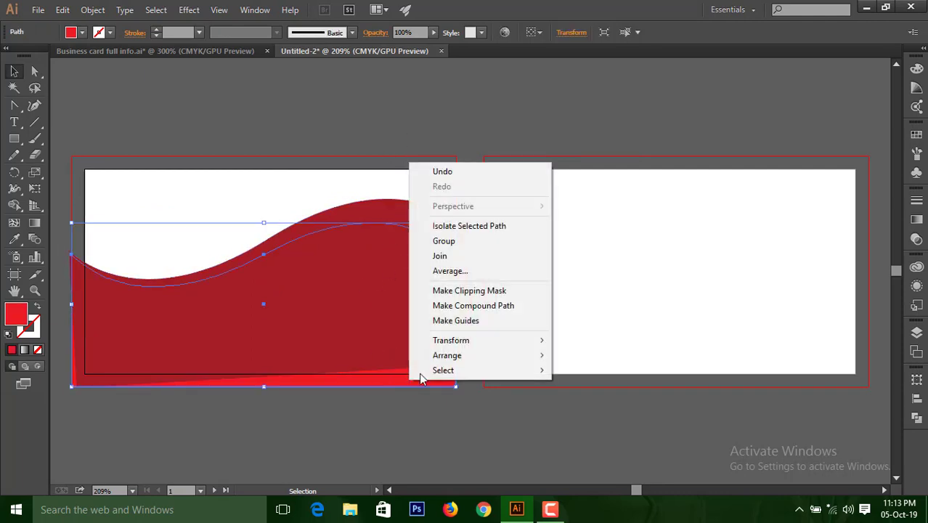
pyautogui.moveTo(455, 354)
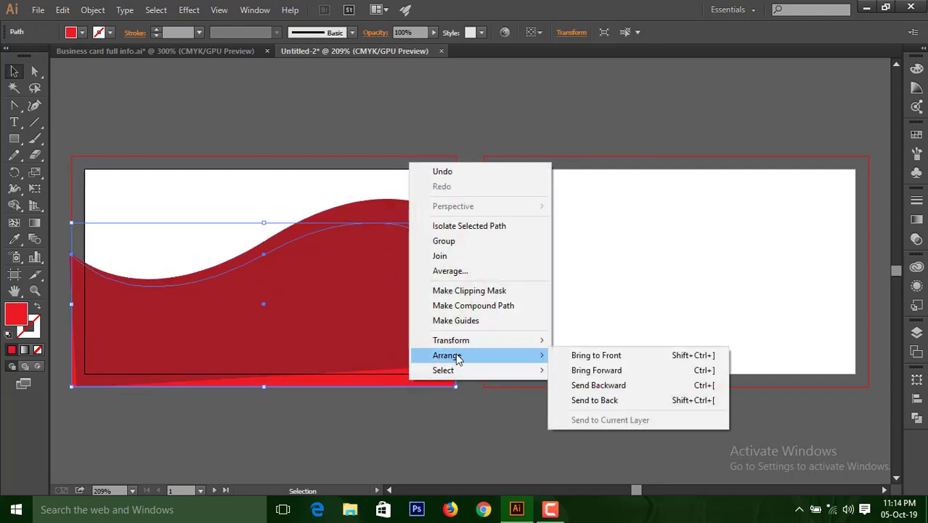
pyautogui.click(611, 357)
pyautogui.click(365, 129)
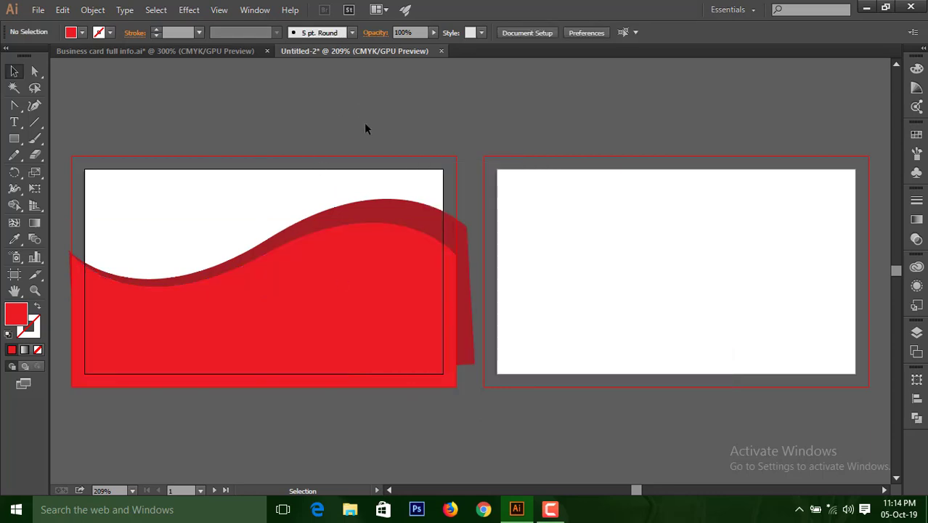
# Nudge the dark red wave down slightly so its left dip meets the bright red wave
pyautogui.click(401, 221)
pyautogui.press('Down')
pyautogui.press('Down')
pyautogui.press('Down')
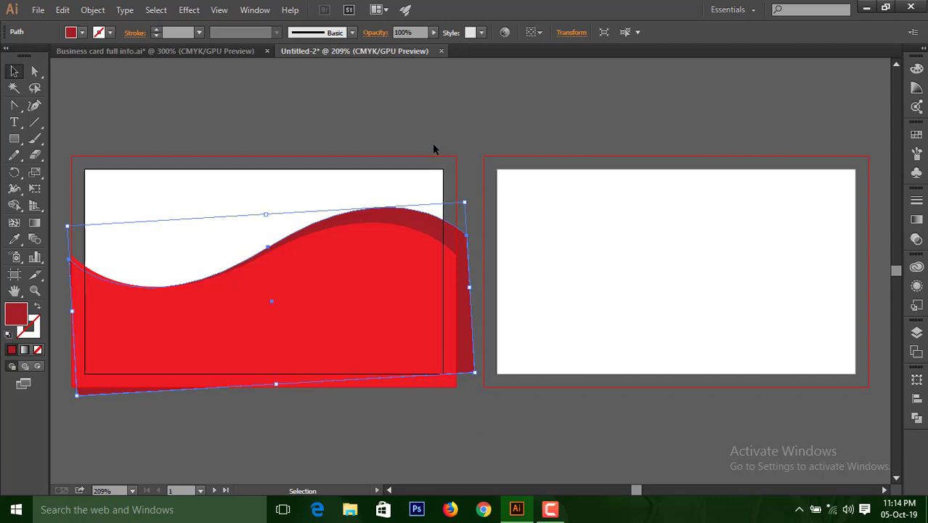
pyautogui.click(425, 142)
# Duplicate the dark red wave higher up, rotate the copy slightly counter-clockwise, and nudge it down
pyautogui.click(402, 226)
pyautogui.moveTo(415, 221); pyautogui.dragTo(418, 203)
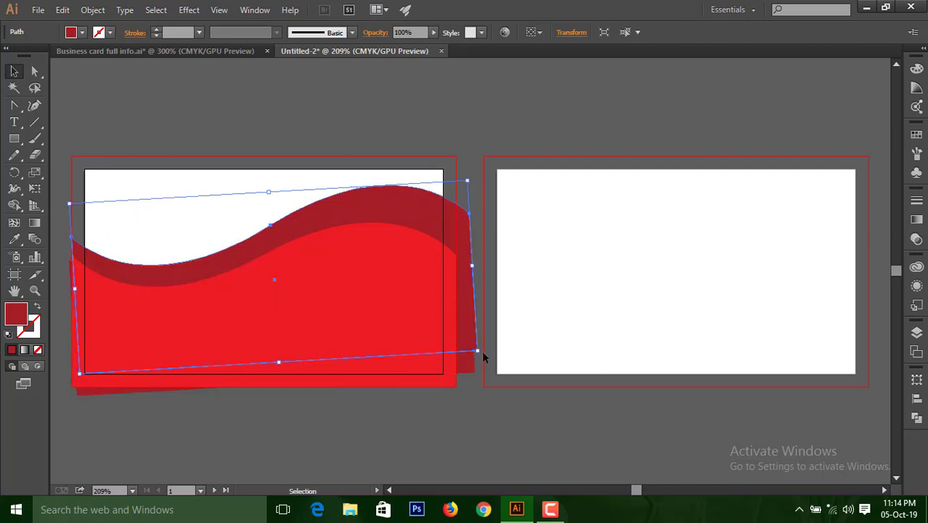
pyautogui.moveTo(481, 356); pyautogui.dragTo(488, 338)
pyautogui.press('Down')
pyautogui.press('Down')
pyautogui.press('Down')
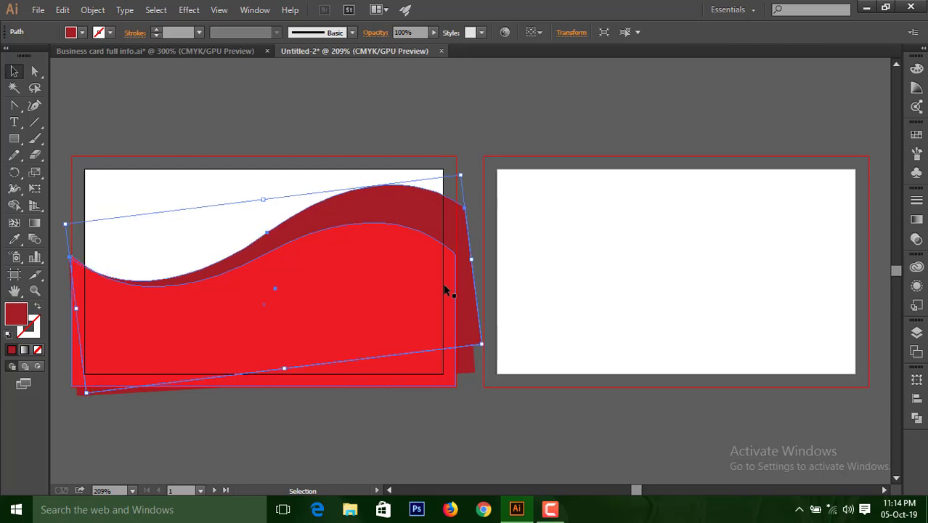
# Fill the newest wave copy with a deeper maroon shade
pyautogui.doubleClick(16, 315)
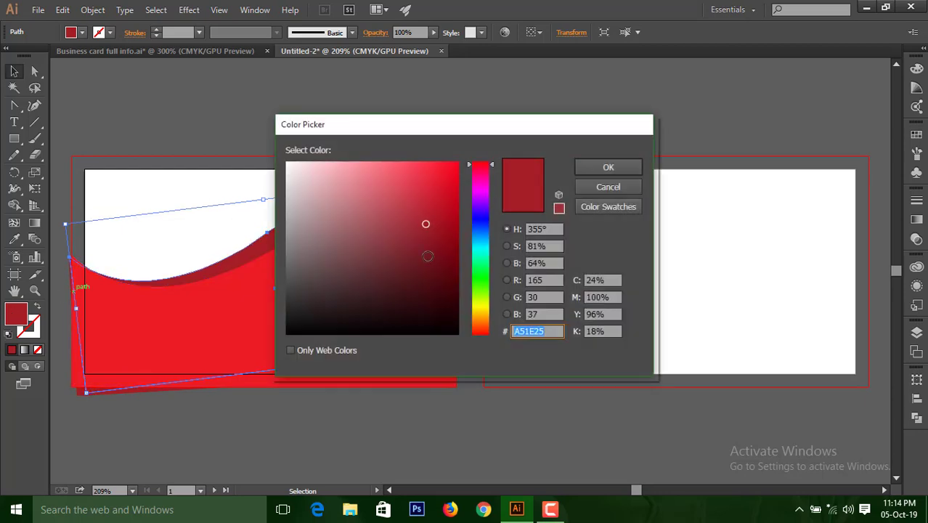
pyautogui.click(437, 251)
pyautogui.click(607, 167)
pyautogui.rightClick(393, 205)
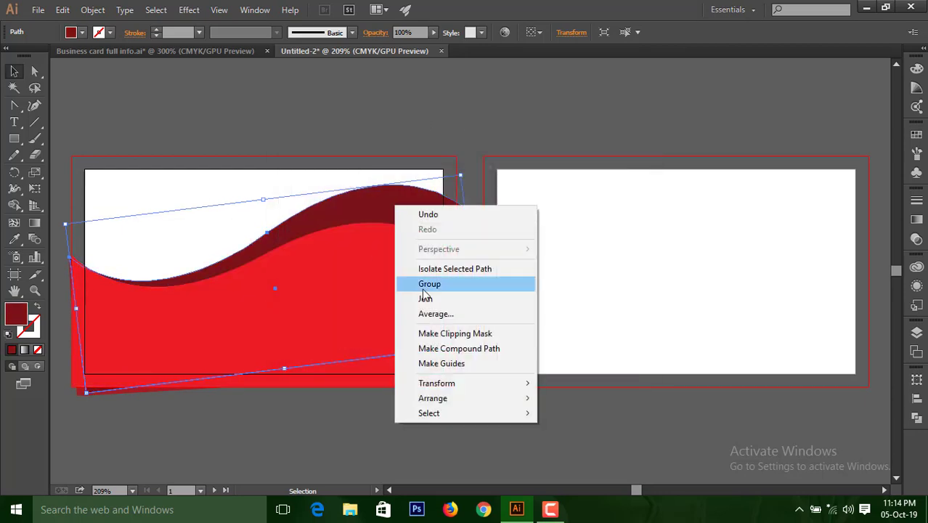
pyautogui.click(458, 123)
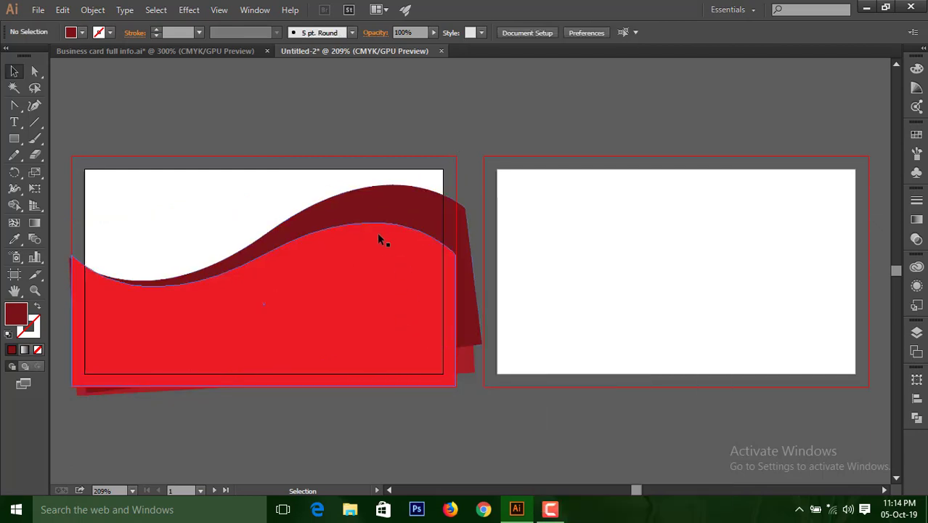
# Bring the maroon wave forward one level in the stacking order
pyautogui.click(425, 212)
pyautogui.rightClick(424, 212)
pyautogui.moveTo(463, 405)
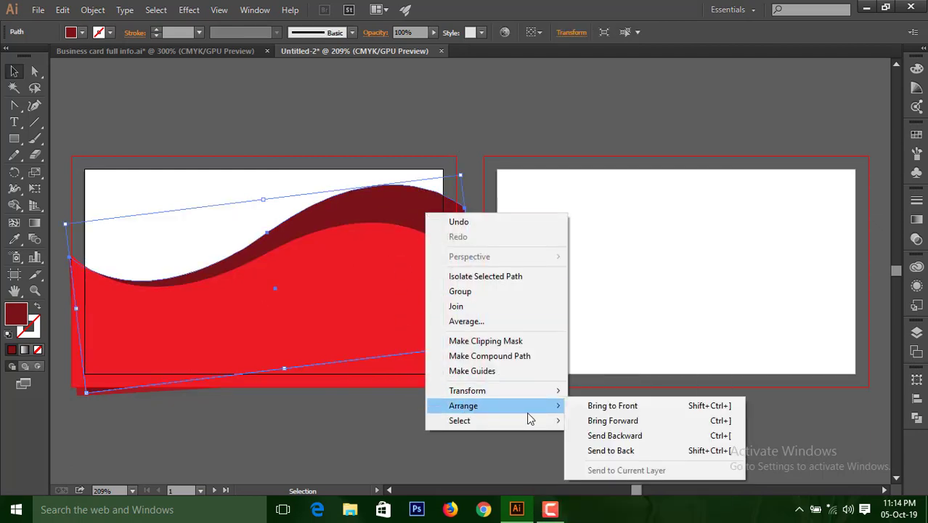
pyautogui.click(619, 422)
pyautogui.click(425, 149)
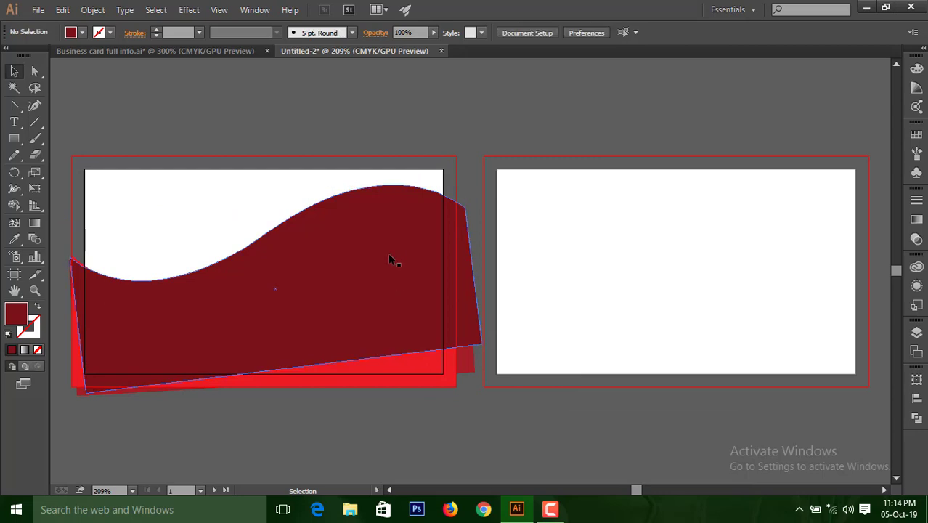
# Try to send the maroon wave to the back from within its isolation mode
pyautogui.rightClick(395, 246)
pyautogui.doubleClick(354, 260)
pyautogui.rightClick(354, 260)
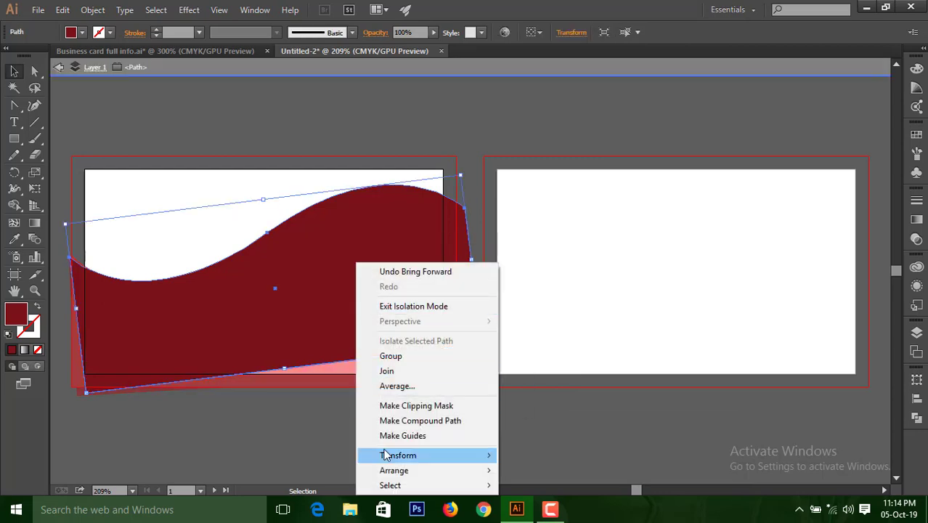
pyautogui.moveTo(426, 475)
pyautogui.click(544, 448)
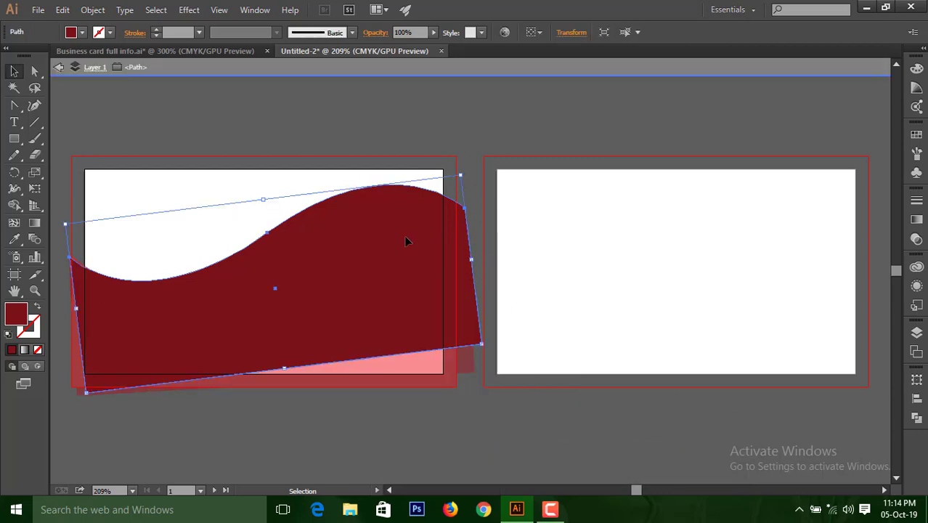
pyautogui.doubleClick(432, 138)
# Send the maroon wave to the back, behind both other red waves
pyautogui.rightClick(408, 245)
pyautogui.moveTo(464, 437)
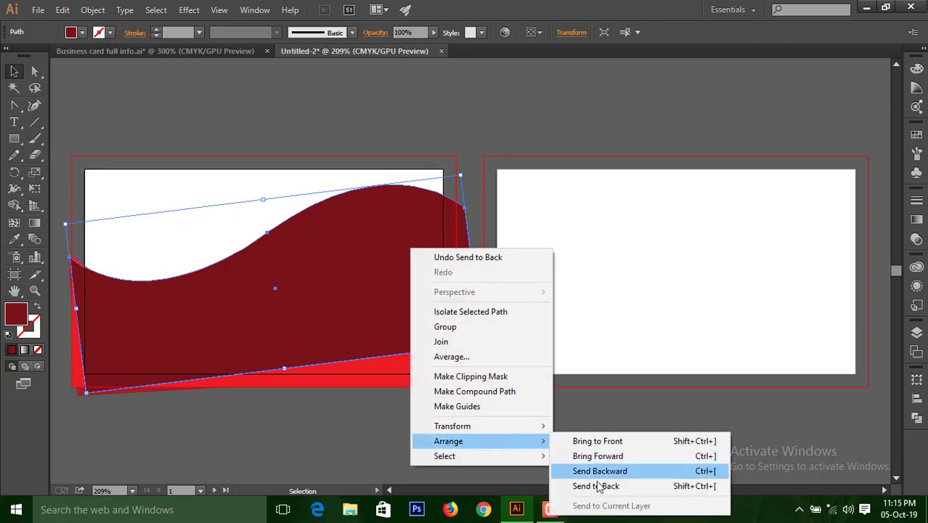
pyautogui.click(581, 481)
pyautogui.click(455, 183)
# Nudge the maroon wave down so only a thin band shows above the dark red wave's crest
pyautogui.click(410, 195)
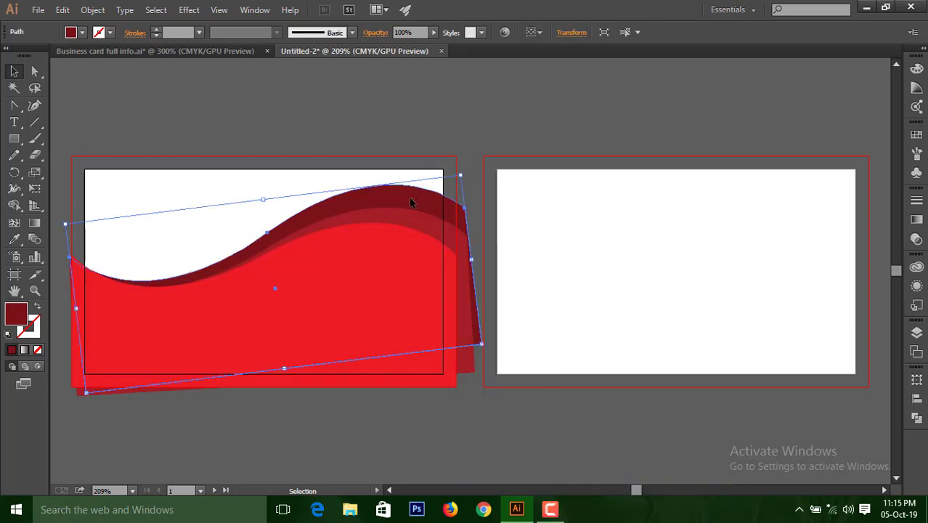
pyautogui.press('Down')
pyautogui.press('Down')
pyautogui.press('Down')
pyautogui.press('Down')
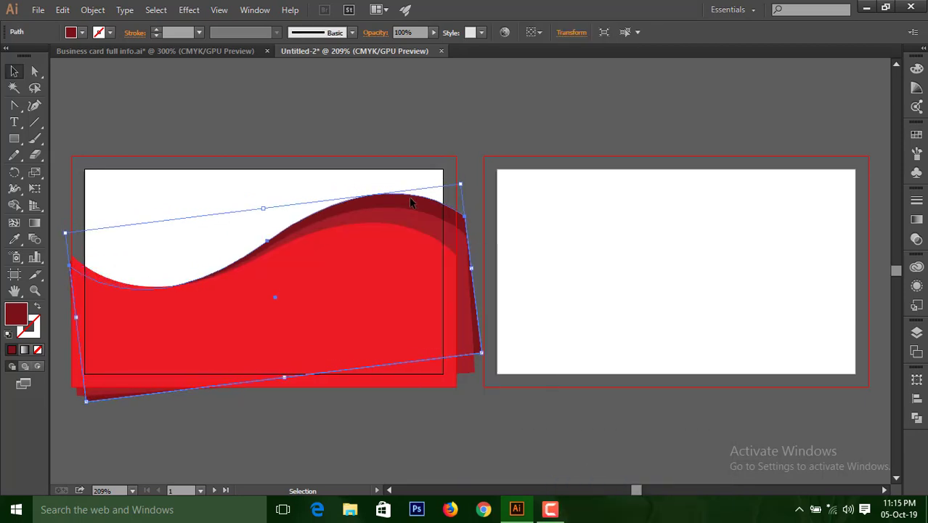
pyautogui.press('Up')
pyautogui.press('Up')
pyautogui.click(406, 104)
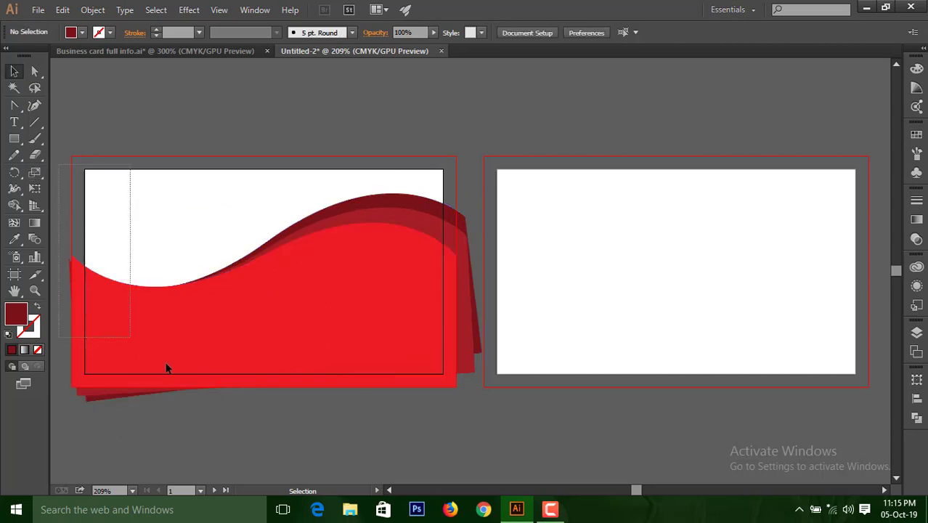
pyautogui.hotkey('ctrl', 'a')
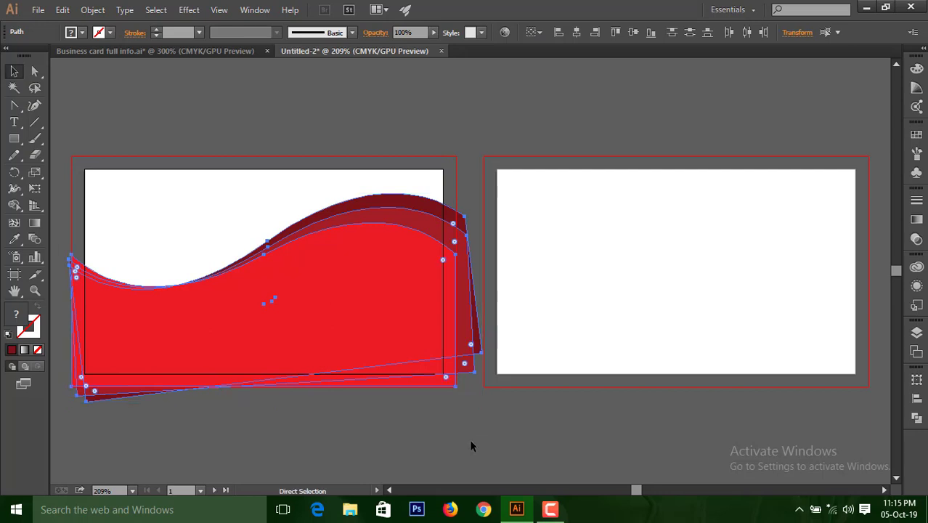
pyautogui.click(227, 196)
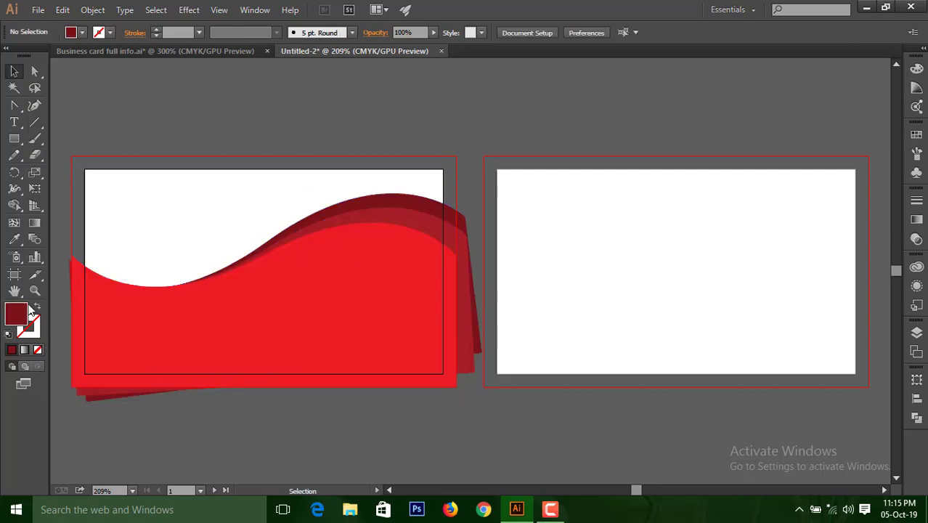
# Draw a white 3.75 × 2.25 in rectangle without a stroke over the first artboard's full bleed area
pyautogui.click(14, 138)
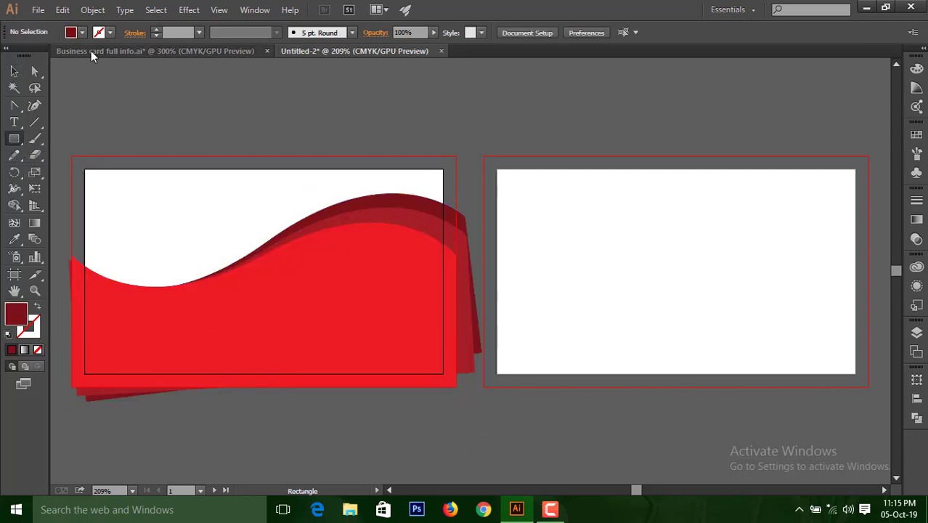
pyautogui.click(82, 32)
pyautogui.click(22, 56)
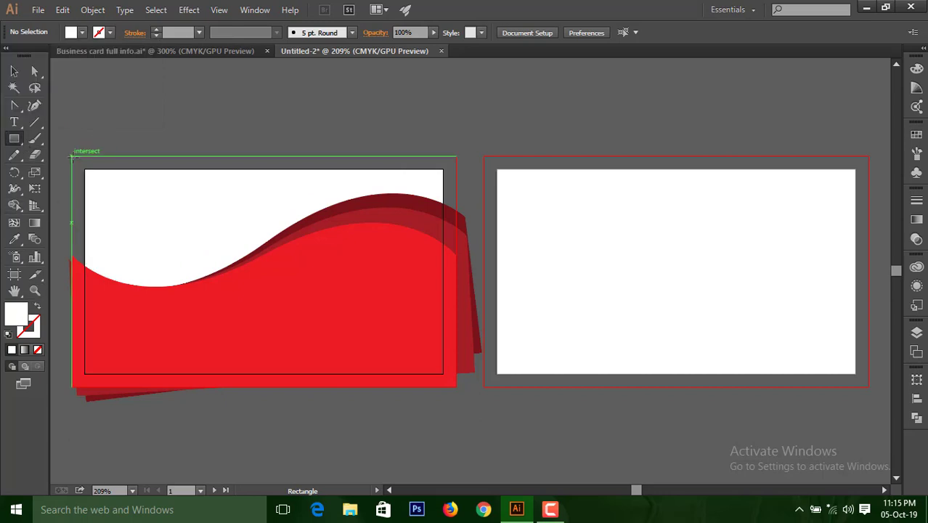
pyautogui.moveTo(72, 156); pyautogui.dragTo(456, 387)
pyautogui.click(14, 71)
pyautogui.click(109, 130)
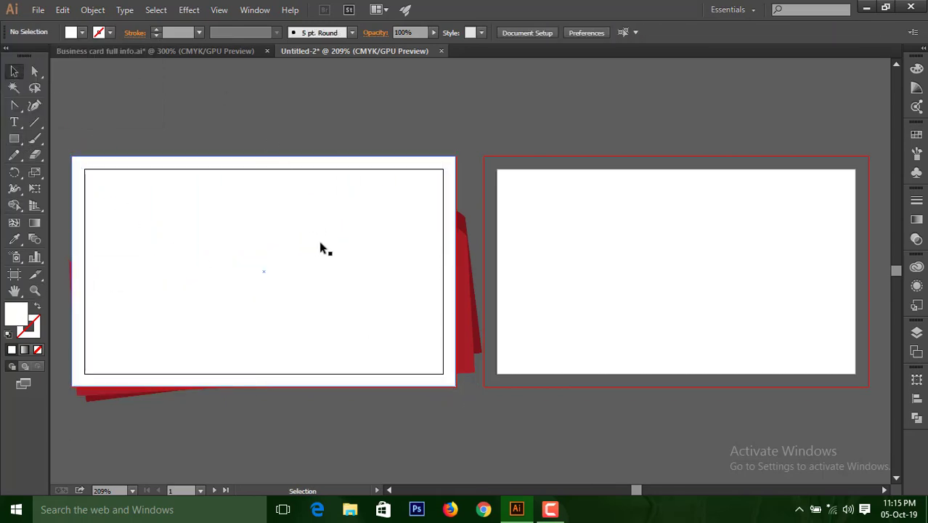
# Send the white bleed-sized rectangle to the back, behind all the waves
pyautogui.rightClick(320, 247)
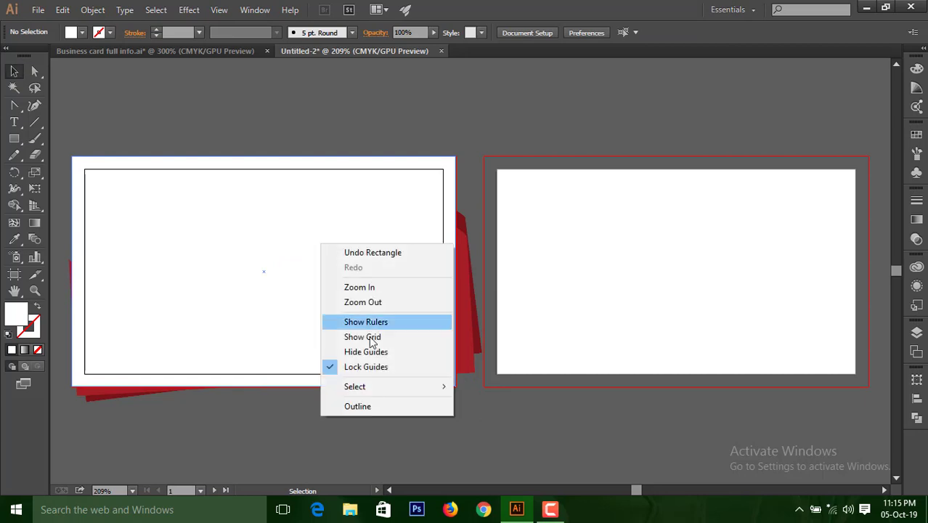
pyautogui.click(248, 216)
pyautogui.rightClick(303, 258)
pyautogui.moveTo(355, 450)
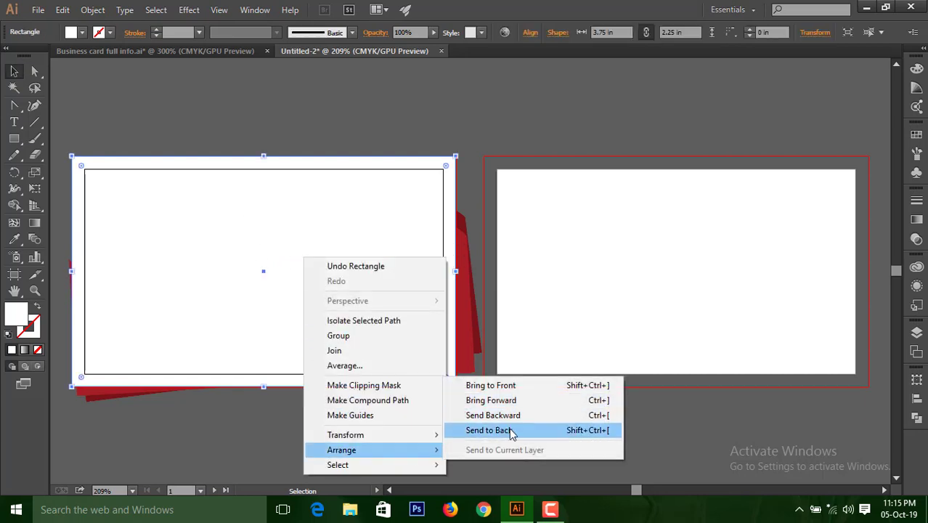
pyautogui.click(510, 431)
pyautogui.click(481, 145)
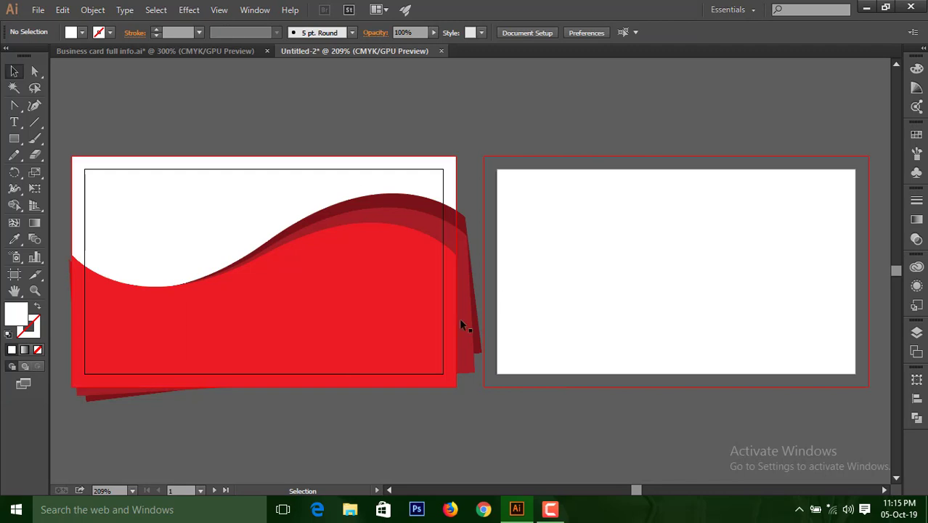
# Draw a white 3.75 × 2.25 in rectangle without a stroke over the second artboard's full bleed area
pyautogui.press('space')
pyautogui.moveTo(534, 284); pyautogui.dragTo(339, 276)
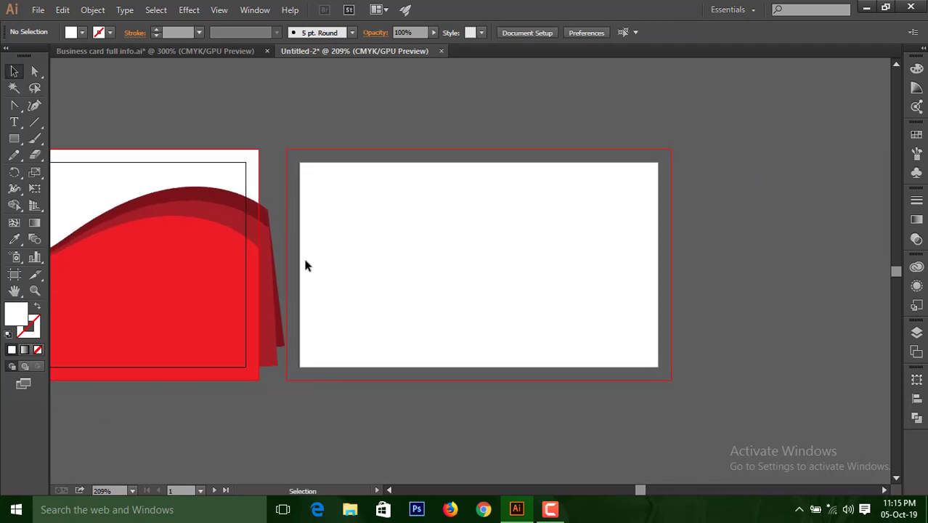
pyautogui.click(13, 137)
pyautogui.moveTo(287, 149); pyautogui.dragTo(669, 378)
pyautogui.click(14, 71)
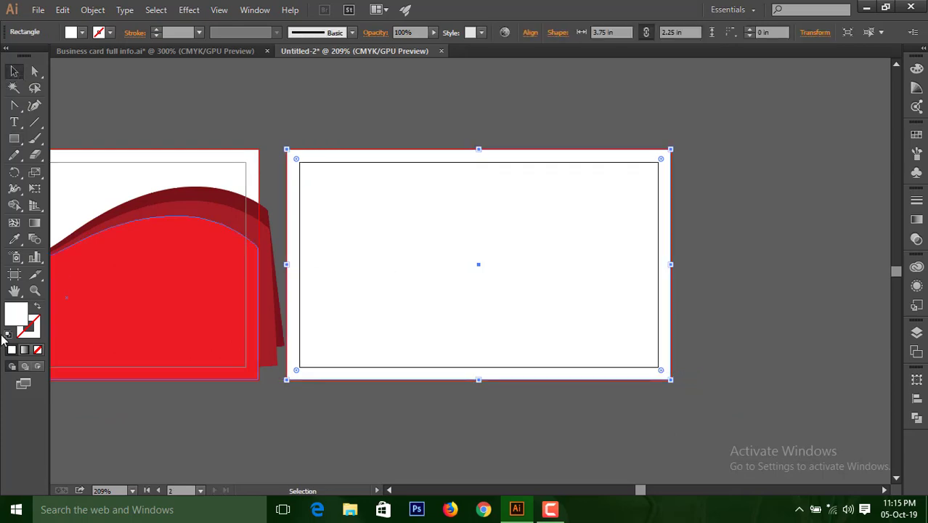
# Fill the second artboard's bleed rectangle with the bright red sampled from the front wave on the first artboard
pyautogui.click(14, 239)
pyautogui.click(87, 276)
pyautogui.click(15, 71)
pyautogui.click(465, 116)
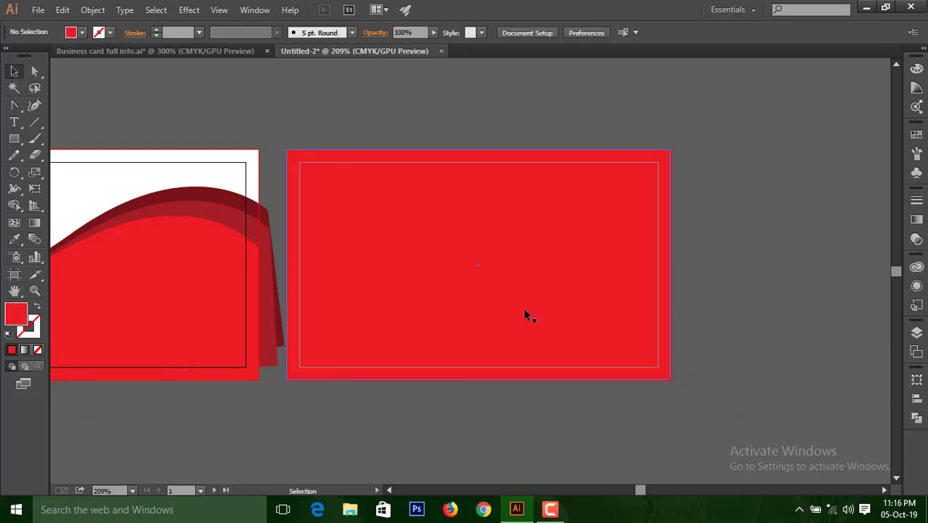
# Duplicate the grouped waves onto the second artboard at the matching position and bring the copy to the front
pyautogui.press('space')
pyautogui.moveTo(479, 309); pyautogui.dragTo(663, 298)
pyautogui.click(415, 247)
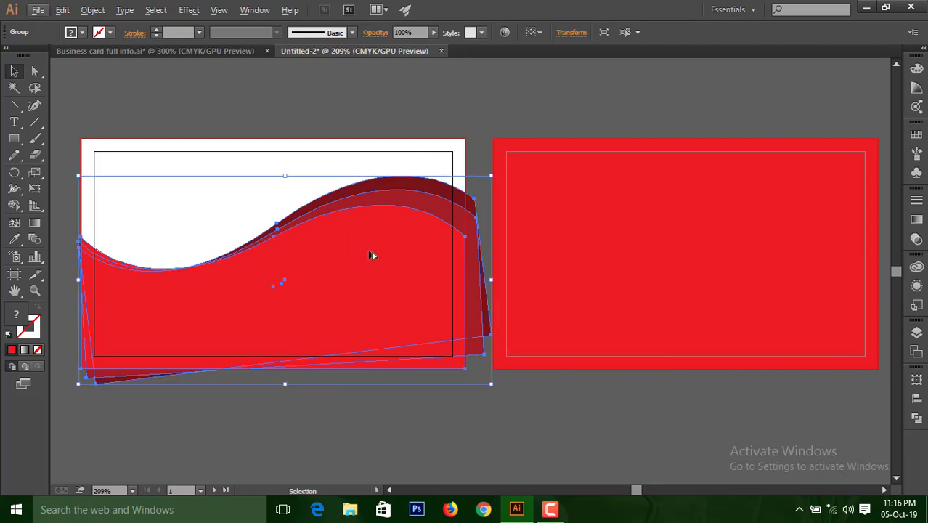
pyautogui.moveTo(371, 255); pyautogui.dragTo(776, 256)
pyautogui.rightClick(728, 298)
pyautogui.moveTo(782, 410)
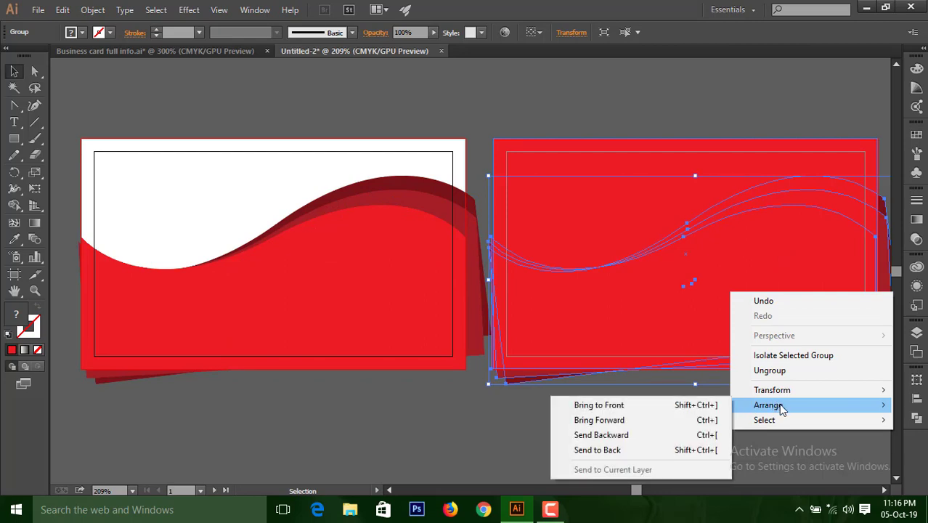
pyautogui.click(667, 411)
pyautogui.click(786, 424)
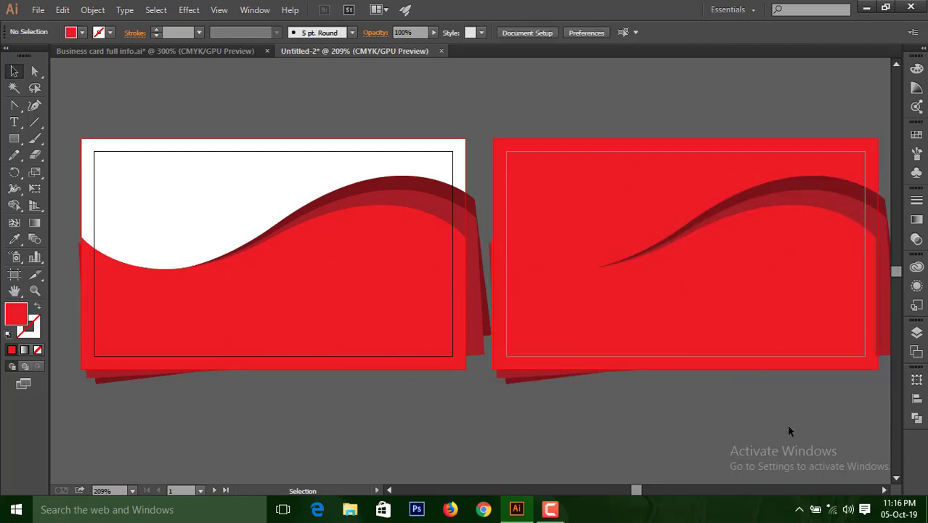
# Ungroup the three copied waves on the second artboard
pyautogui.hscroll(3, 740, 271)
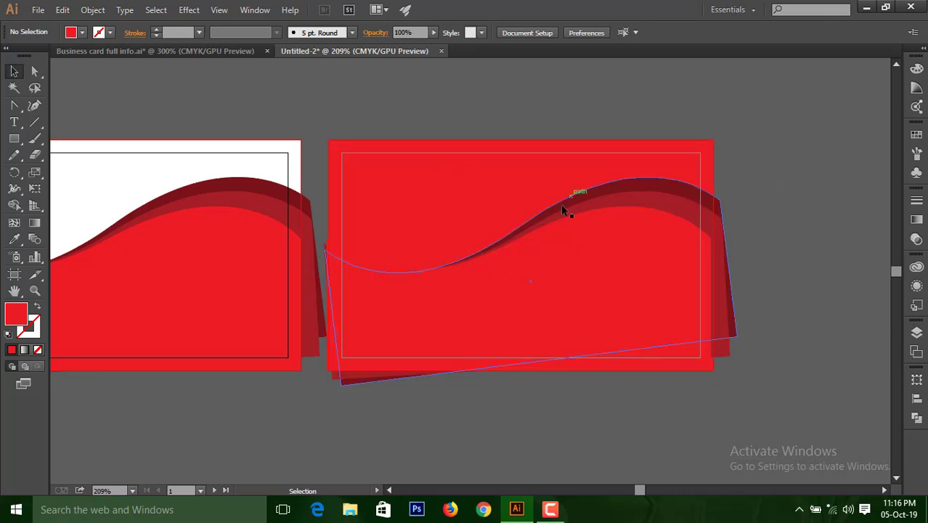
pyautogui.rightClick(641, 207)
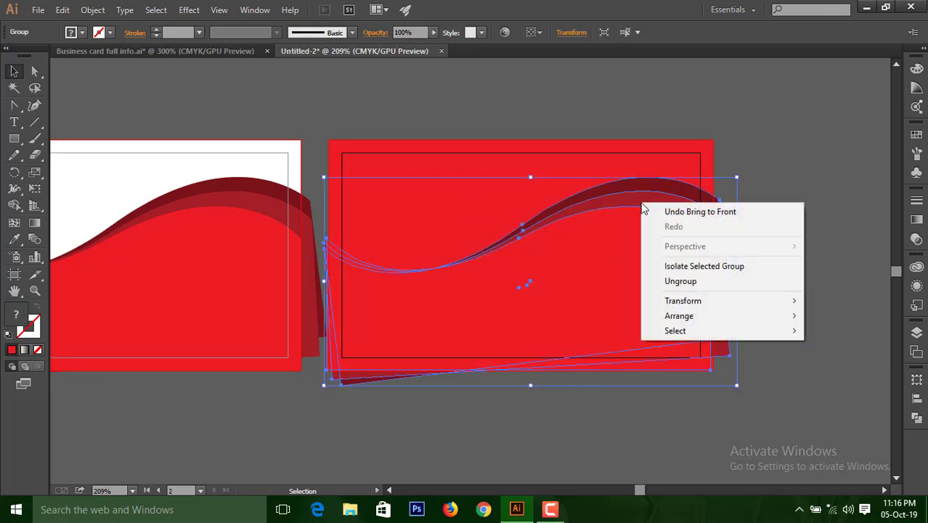
pyautogui.click(681, 278)
# Recolour the middle wave on the second artboard light gray, starting from the white sampled on the first card
pyautogui.click(671, 209)
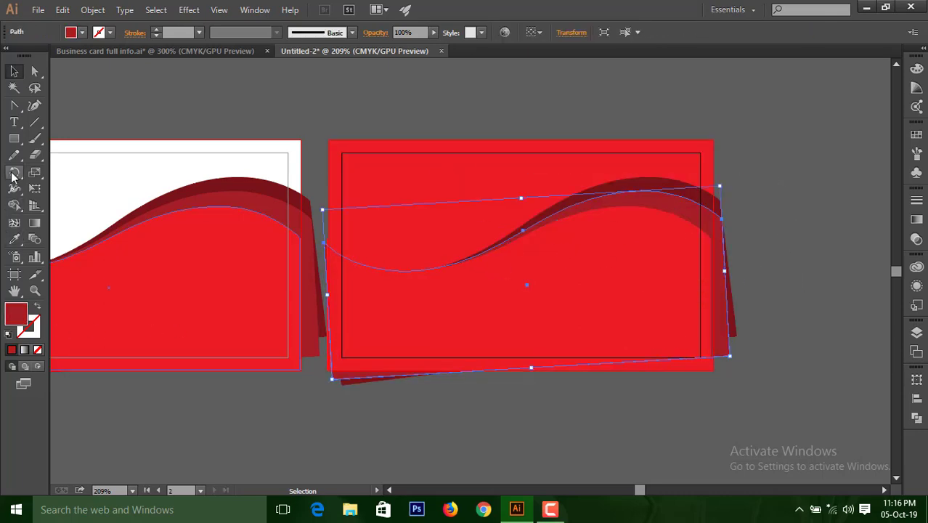
pyautogui.click(14, 241)
pyautogui.click(97, 217)
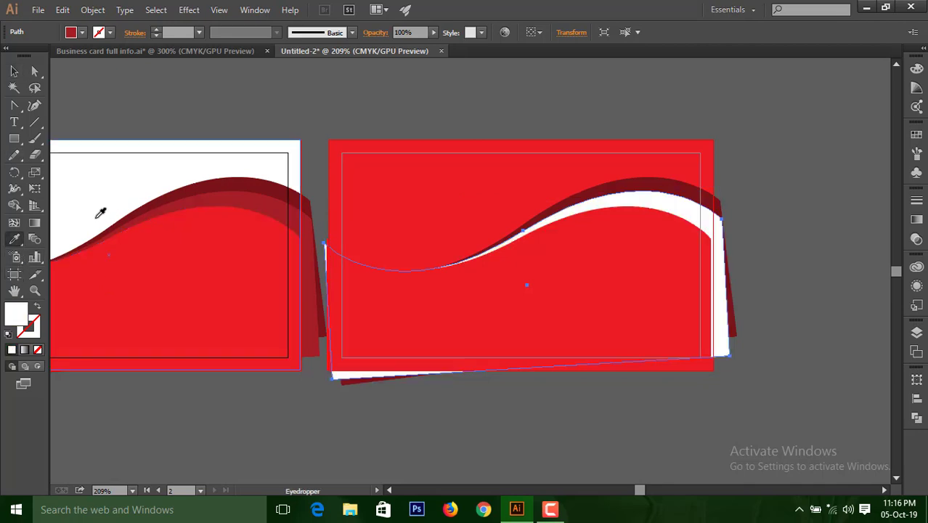
pyautogui.click(15, 72)
pyautogui.doubleClick(22, 315)
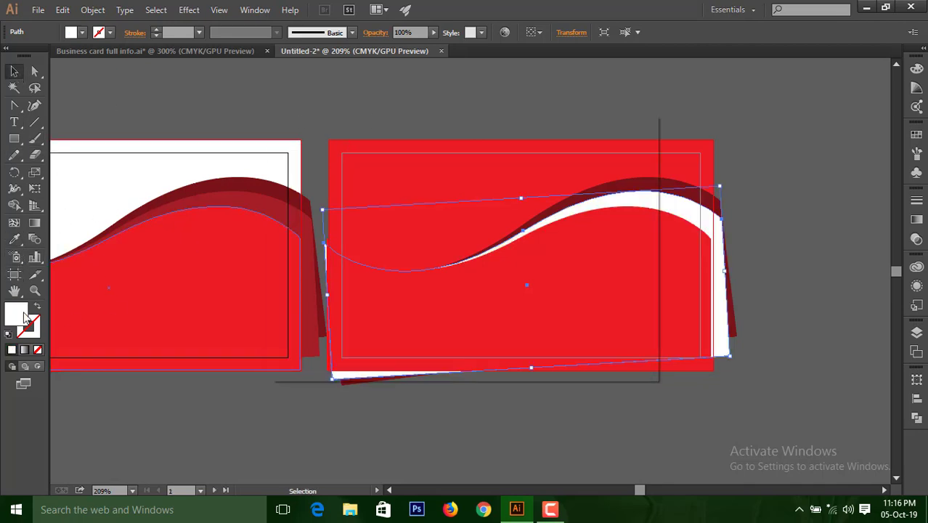
pyautogui.click(290, 195)
pyautogui.click(578, 165)
pyautogui.click(617, 166)
# Fill the rear wave on the second artboard with the white sampled from the first card's background
pyautogui.click(666, 195)
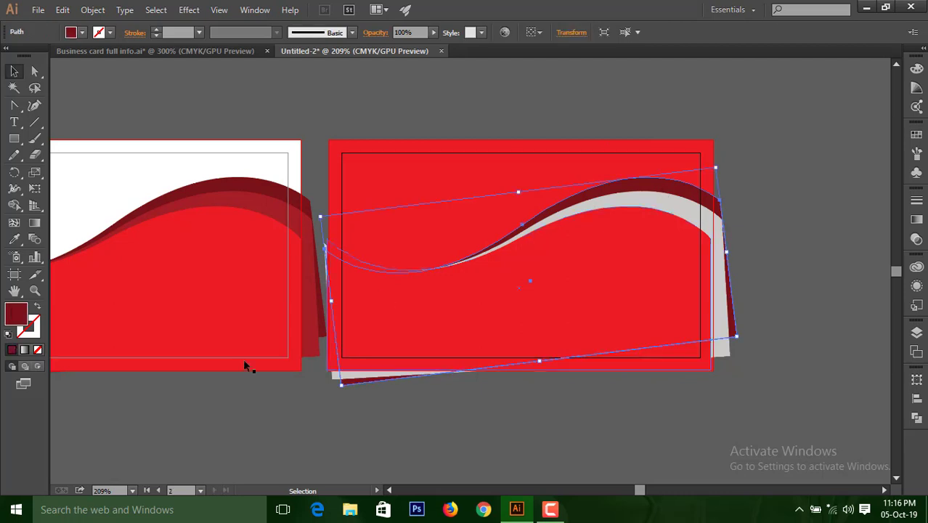
pyautogui.click(17, 239)
pyautogui.click(127, 192)
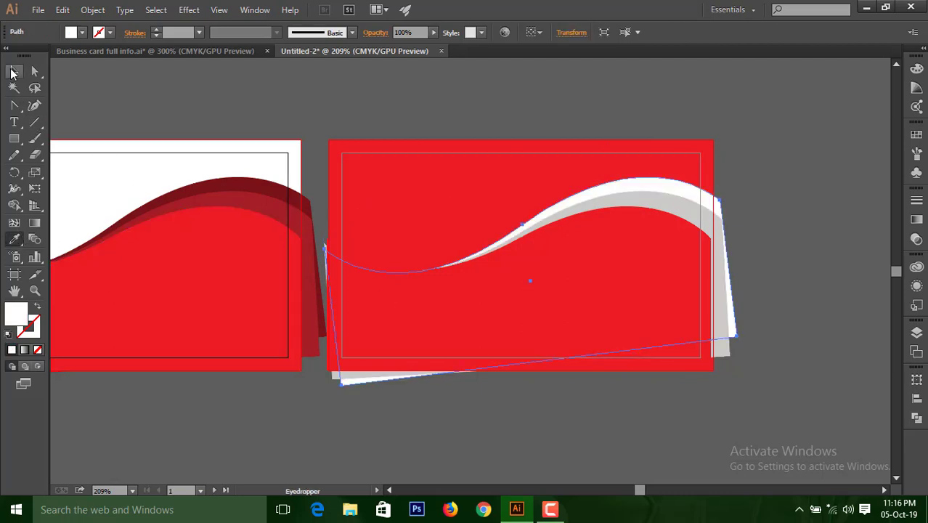
pyautogui.press('v')
pyautogui.click(666, 127)
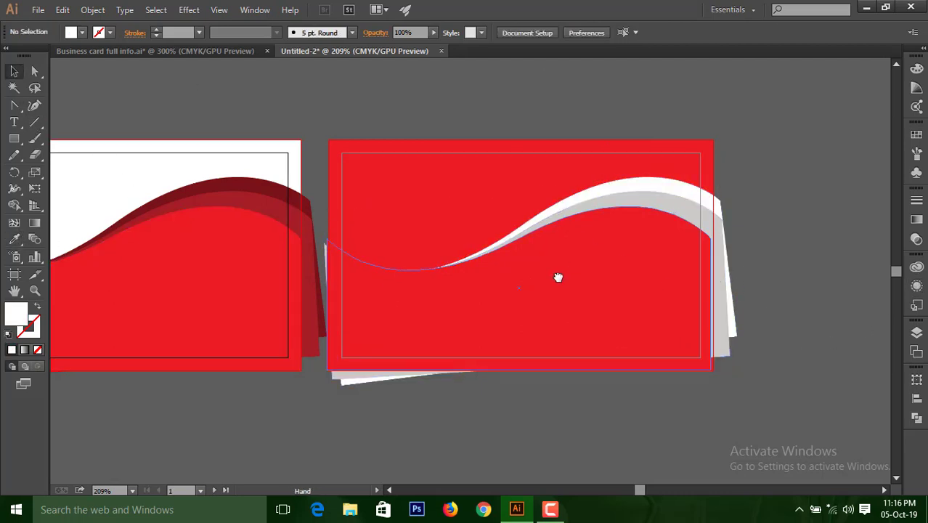
pyautogui.hscroll(-3, 557, 275)
pyautogui.hscroll(-6, 428, 309)
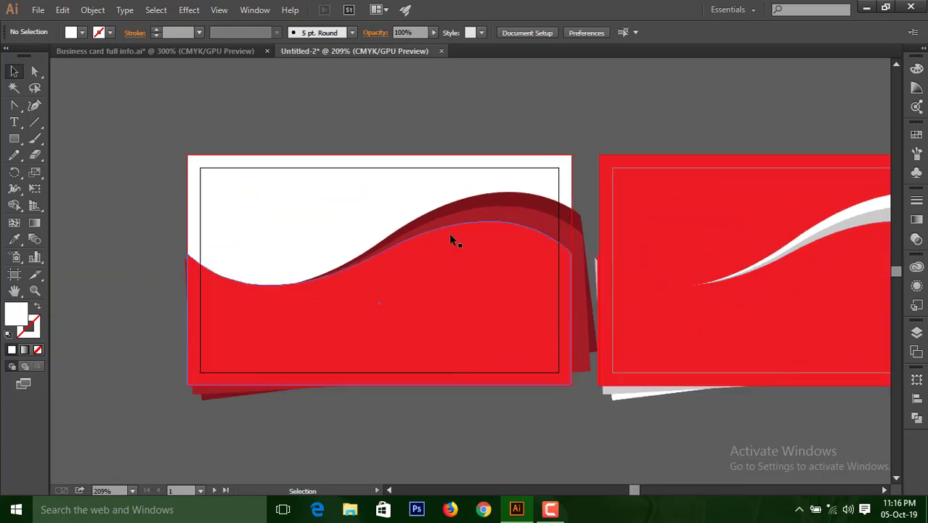
pyautogui.click(458, 289)
pyautogui.press('i')
pyautogui.click(291, 244)
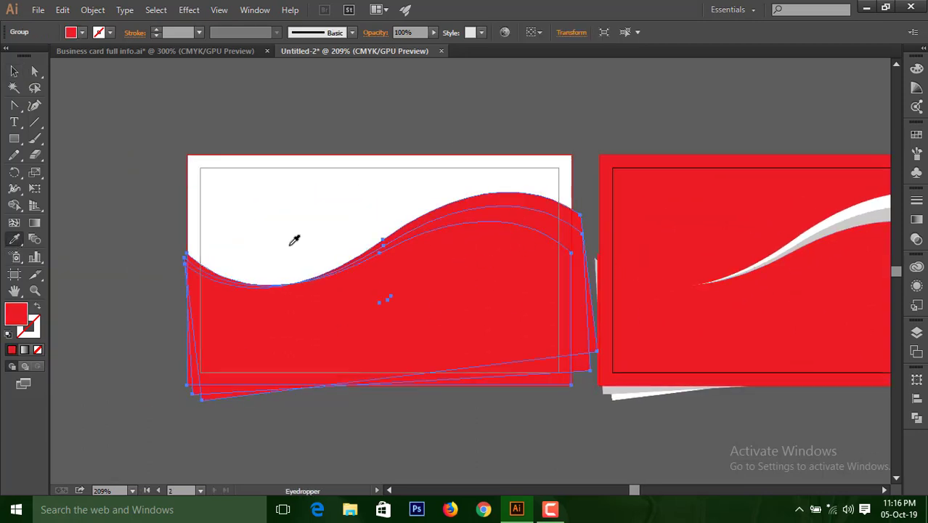
pyautogui.click(13, 70)
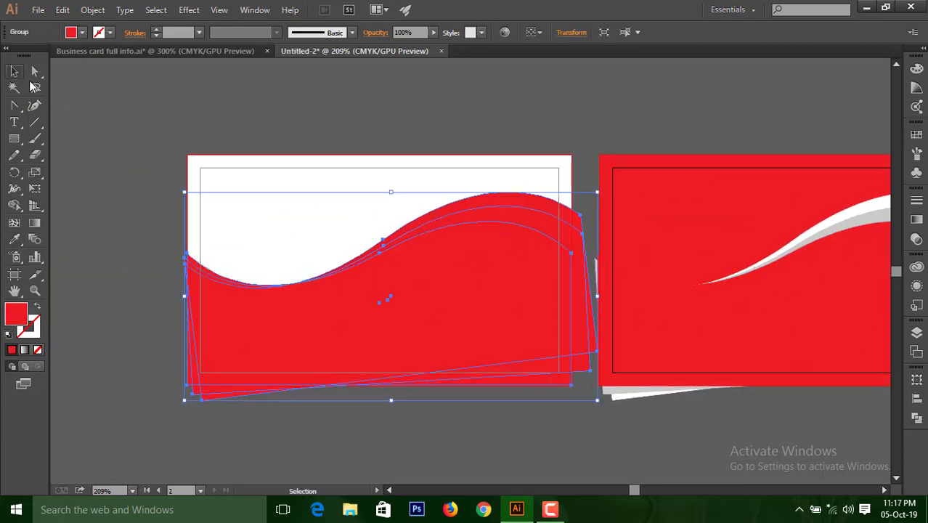
pyautogui.rightClick(386, 280)
pyautogui.click(442, 288)
# Ungroup the three red waves on the first artboard
pyautogui.rightClick(452, 302)
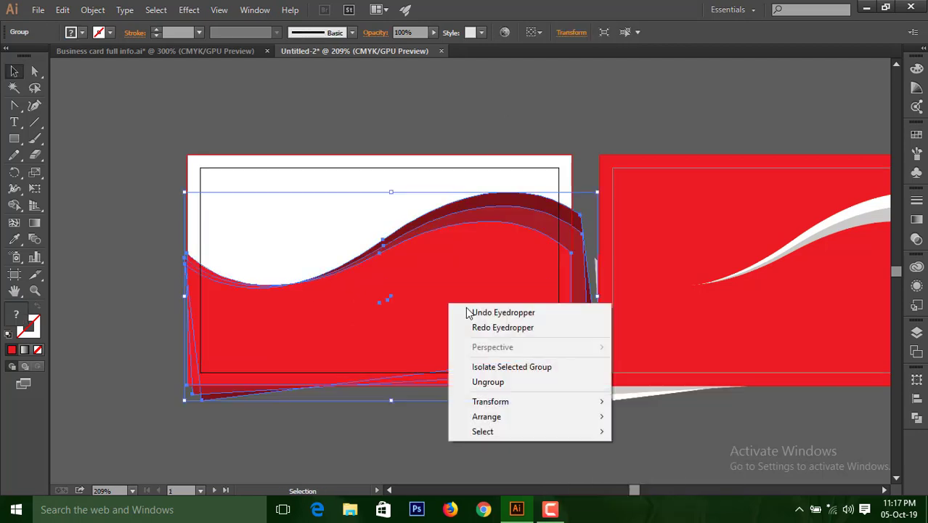
pyautogui.click(485, 381)
pyautogui.click(568, 100)
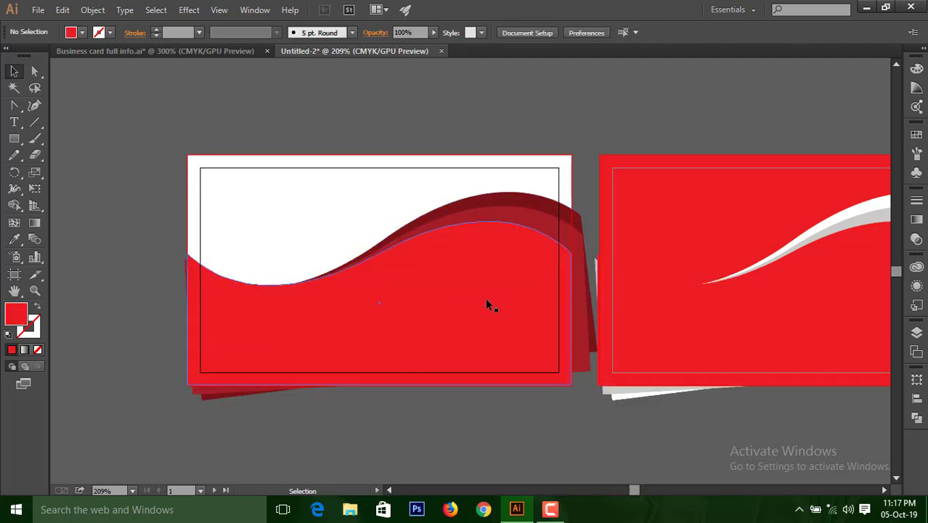
# Recolour the middle wave on the first artboard a slightly brighter crimson red
pyautogui.click(517, 217)
pyautogui.doubleClick(16, 313)
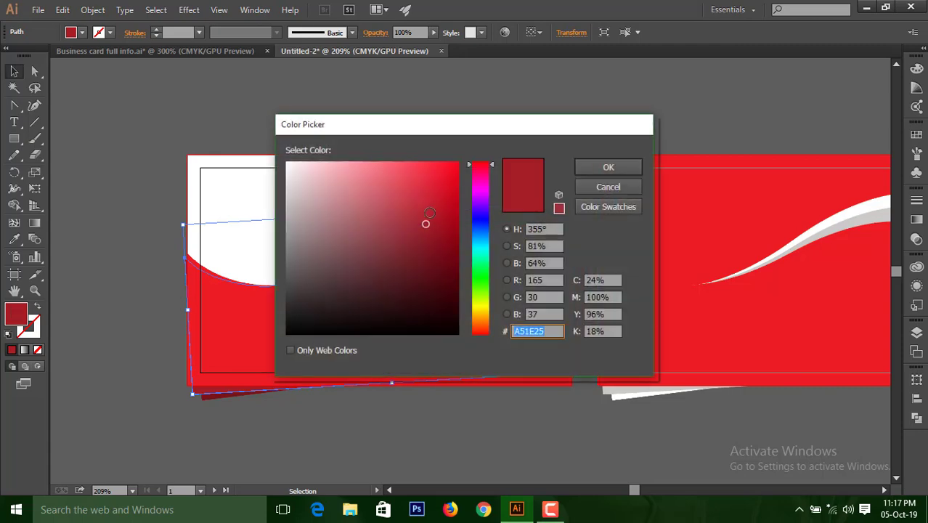
pyautogui.click(608, 167)
pyautogui.click(539, 116)
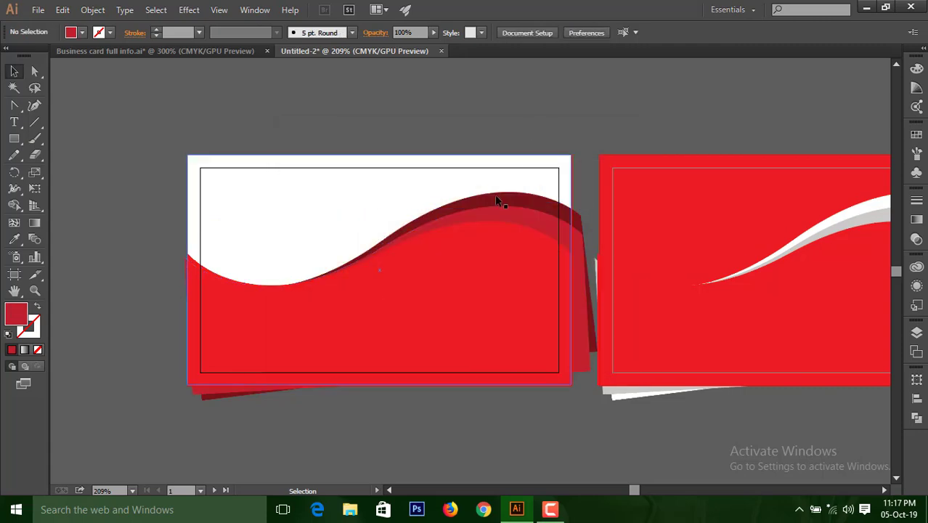
# Set the fill of the first artboard's rear wave to the dark red #A50F1E
pyautogui.click(477, 215)
pyautogui.click(443, 223)
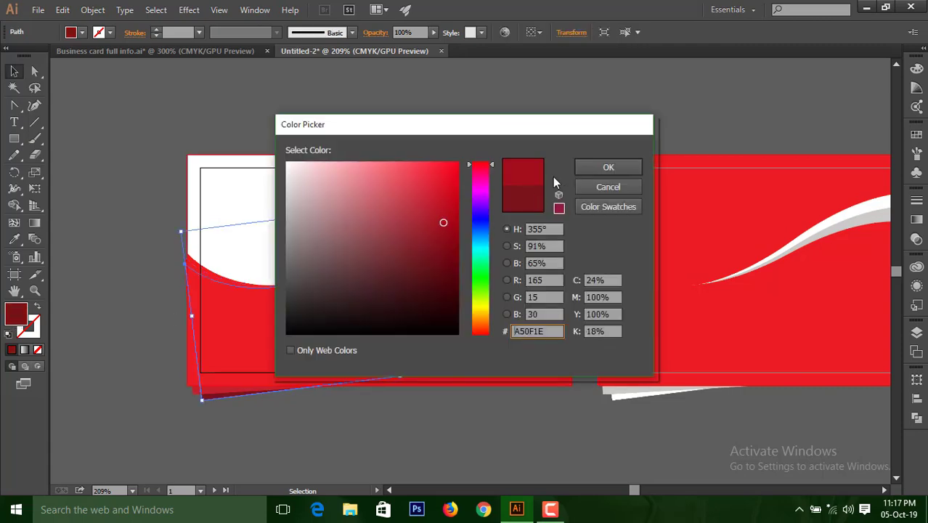
pyautogui.click(627, 163)
pyautogui.click(554, 122)
pyautogui.doubleClick(16, 316)
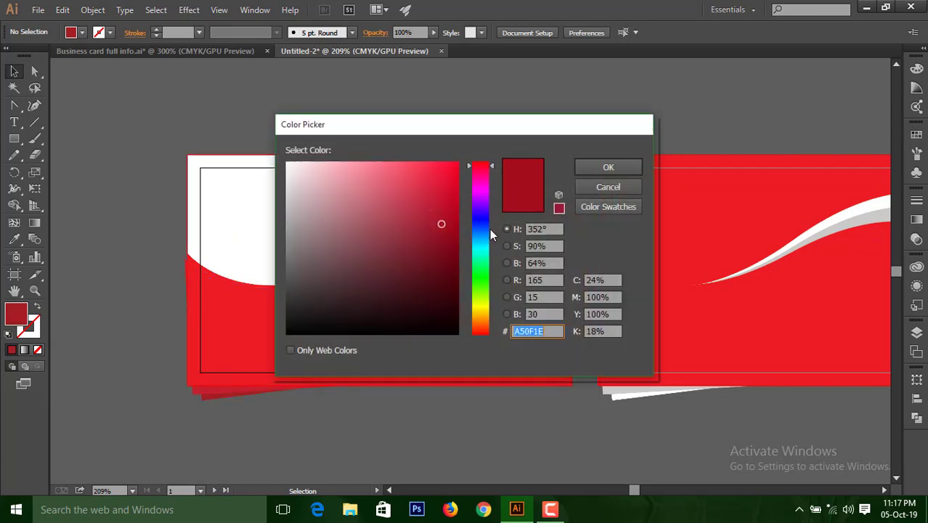
pyautogui.click(608, 167)
# Brighten the rear wave on the first artboard to a red with hue 357°, saturation 94% and brightness 71%
pyautogui.click(502, 205)
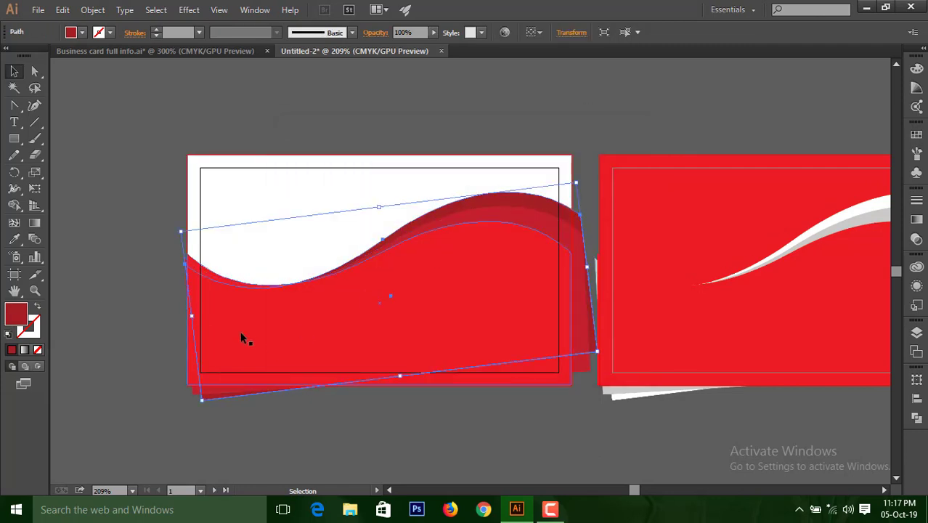
pyautogui.doubleClick(21, 322)
pyautogui.click(448, 211)
pyautogui.click(594, 166)
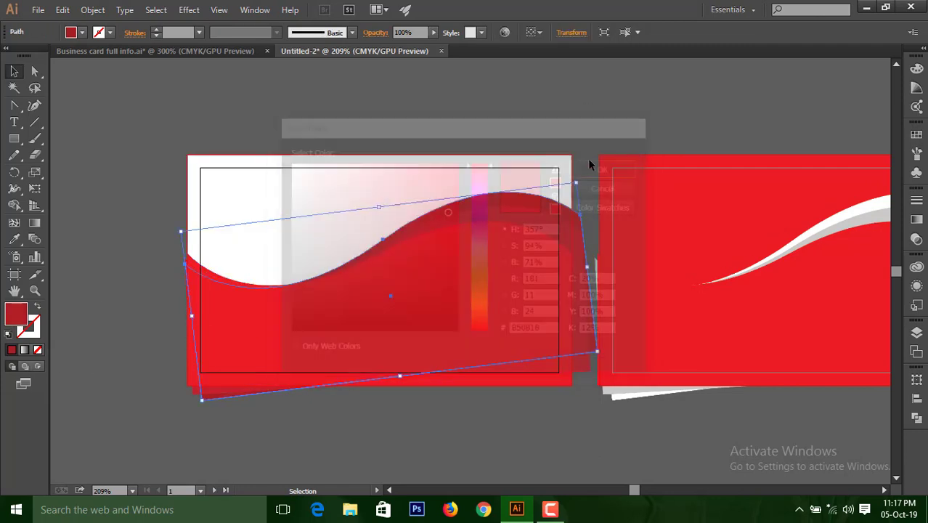
pyautogui.click(507, 155)
# Copy the grouped front-side logo and contact details from Business card full info.ai into the Untitled-2 card document
pyautogui.press('space')
pyautogui.moveTo(532, 257); pyautogui.dragTo(409, 294)
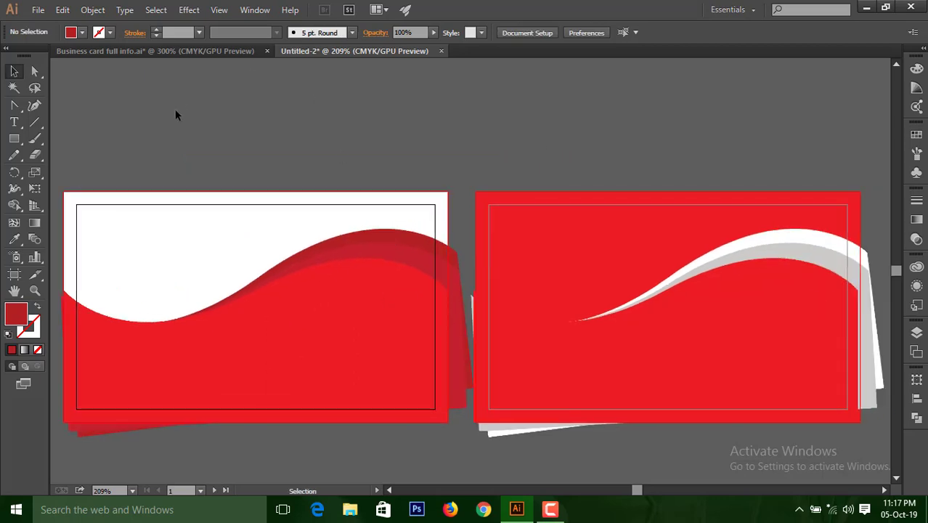
pyautogui.click(172, 50)
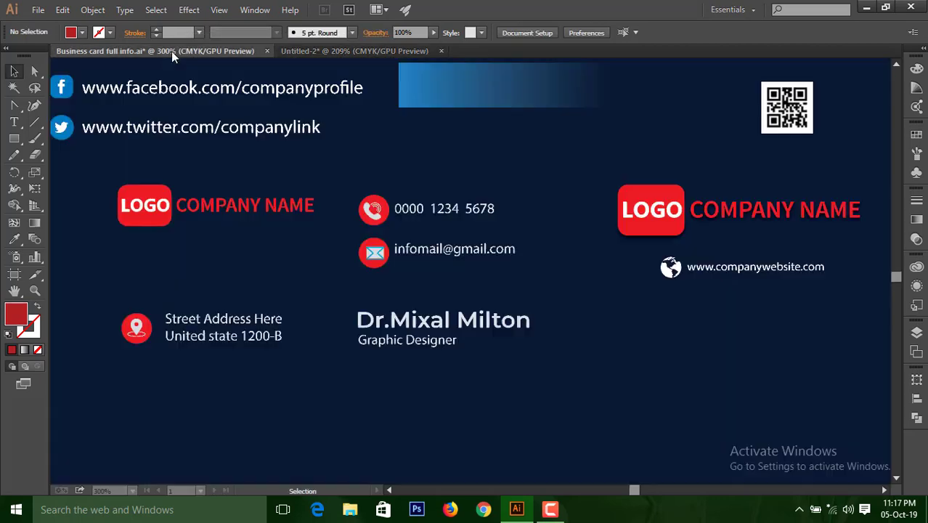
pyautogui.moveTo(221, 205); pyautogui.dragTo(165, 233)
# Ungroup the pasted details and place the logo with company name in the upper-left white area of the first card
pyautogui.rightClick(420, 104)
pyautogui.click(458, 184)
pyautogui.click(204, 107)
pyautogui.click(152, 153)
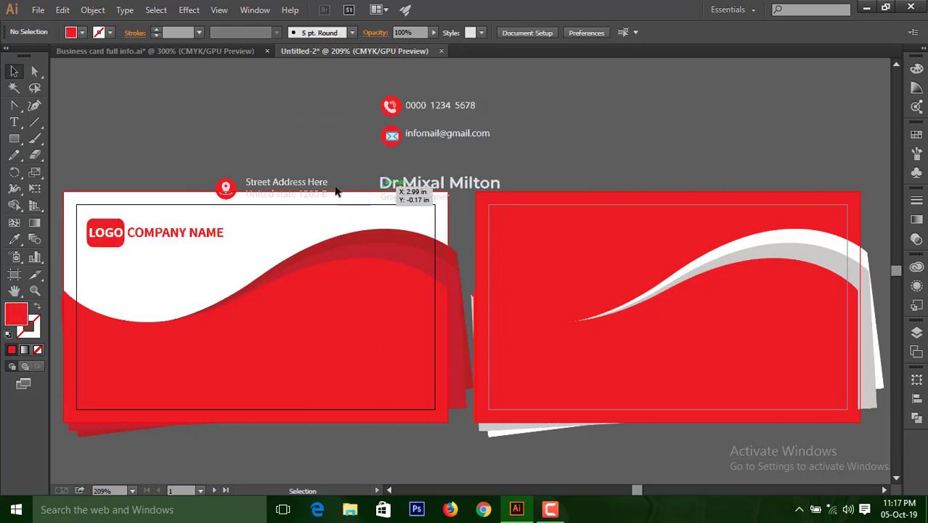
# Place the address block at the first card's lower left and the phone and e-mail lines at the right of its red area
pyautogui.moveTo(305, 188); pyautogui.dragTo(173, 381)
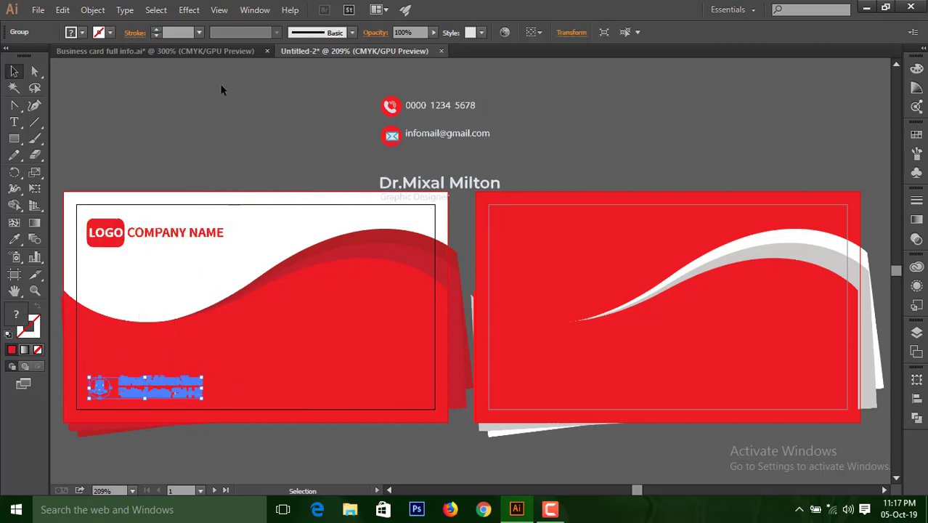
pyautogui.click(220, 84)
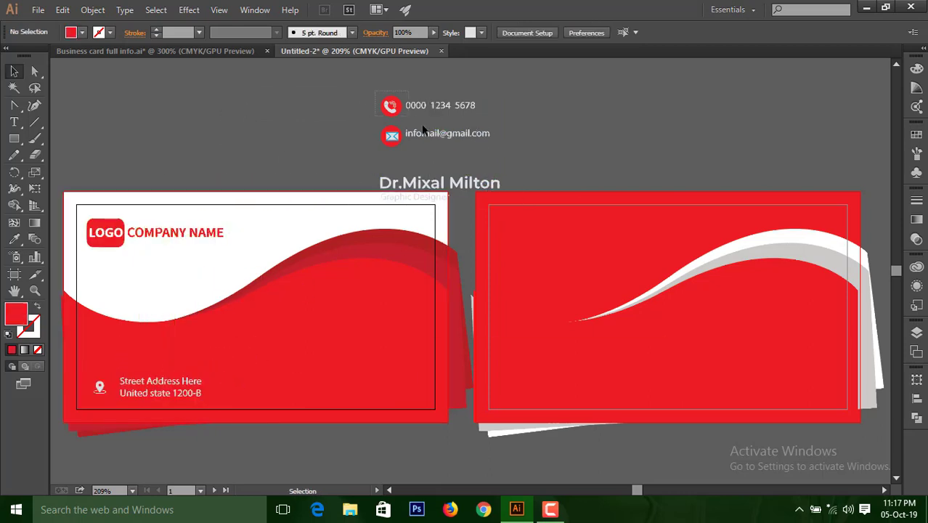
pyautogui.moveTo(426, 103); pyautogui.dragTo(351, 309)
pyautogui.click(317, 151)
# Move the person's name and job title into the white area below the logo and fill them with red
pyautogui.moveTo(449, 183); pyautogui.dragTo(160, 283)
pyautogui.click(223, 158)
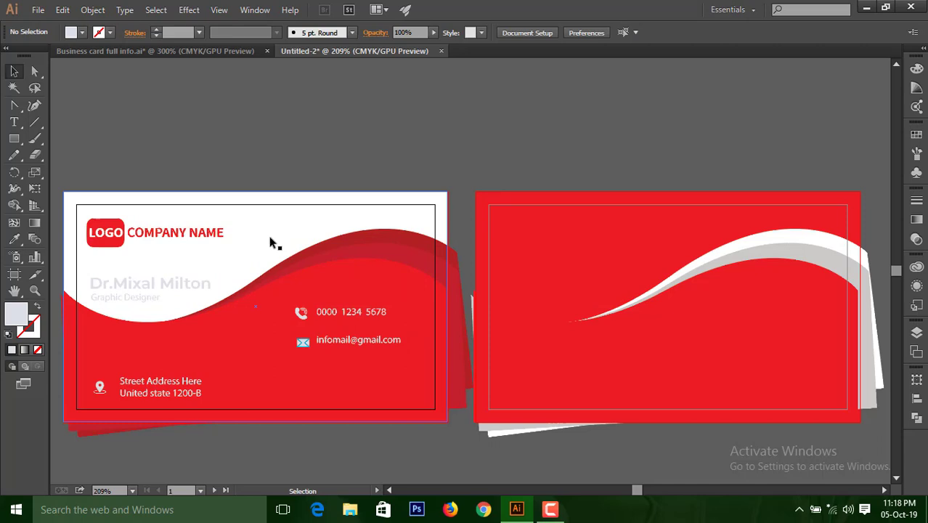
pyautogui.click(142, 284)
pyautogui.click(82, 32)
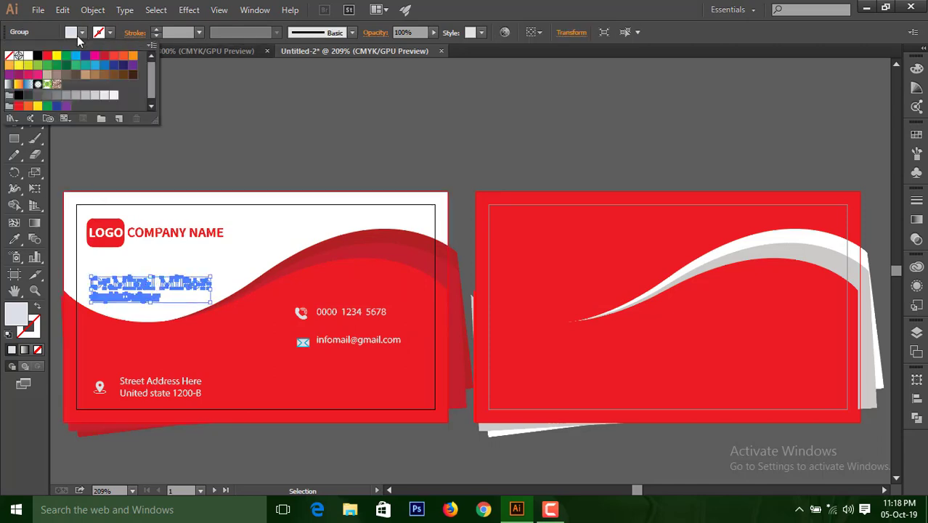
pyautogui.click(46, 56)
pyautogui.click(392, 167)
# Copy the larger logo with company name from Business card full info.ai into the Untitled-2 card document
pyautogui.moveTo(615, 319); pyautogui.dragTo(613, 296)
pyautogui.click(256, 52)
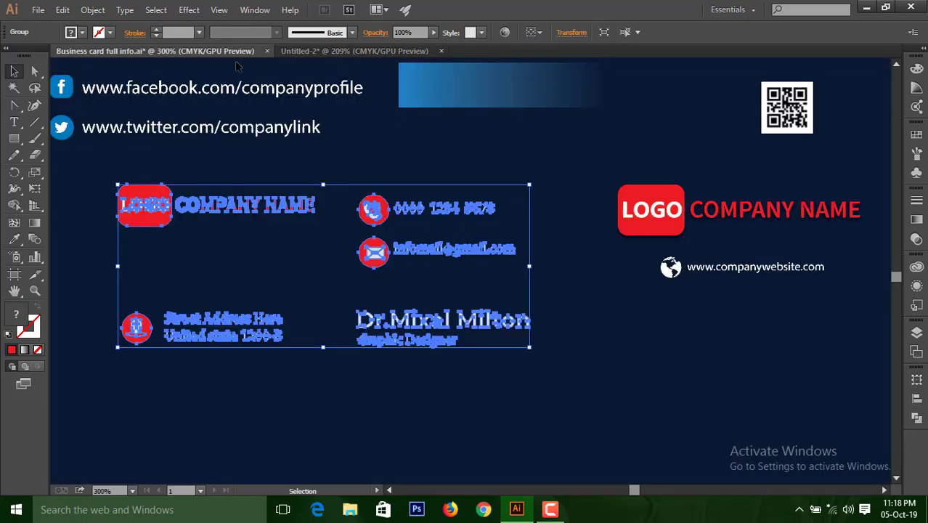
pyautogui.moveTo(722, 212); pyautogui.dragTo(512, 288)
# Enlarge the pasted logo with company name slightly and position it in the second card's upper left, inside the safe-area line
pyautogui.moveTo(583, 285); pyautogui.dragTo(604, 253)
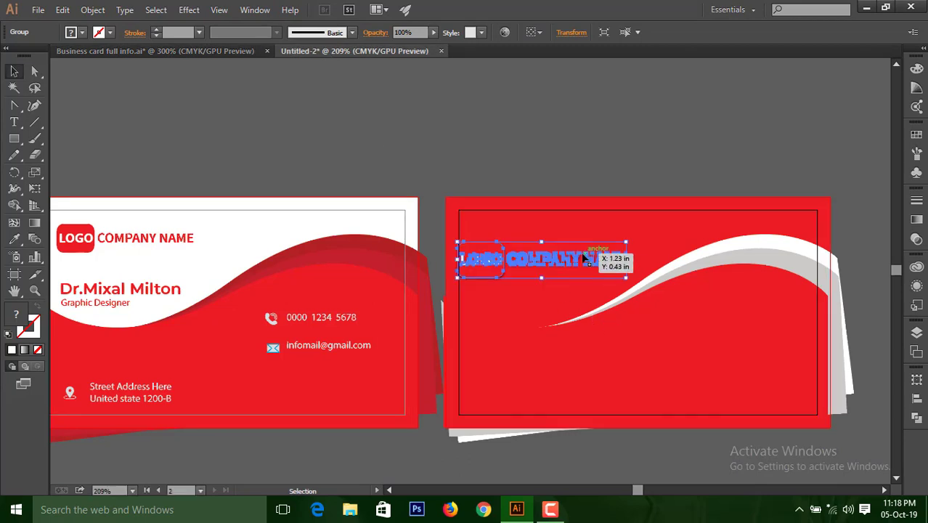
pyautogui.moveTo(651, 279); pyautogui.dragTo(675, 294)
pyautogui.moveTo(617, 263); pyautogui.dragTo(600, 264)
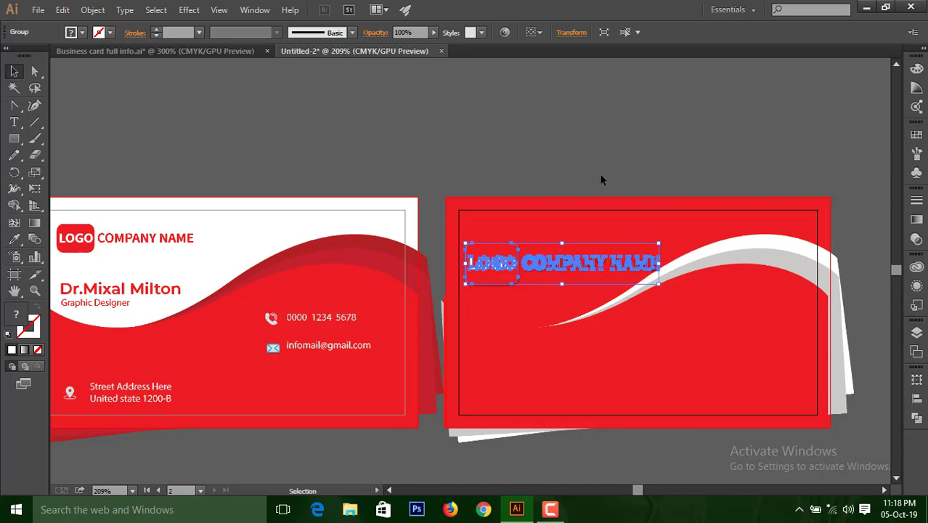
# Scale the logo with company name on the second card down so it clears the white wave
pyautogui.click(599, 174)
pyautogui.click(605, 262)
pyautogui.moveTo(660, 285); pyautogui.dragTo(651, 280)
pyautogui.click(603, 183)
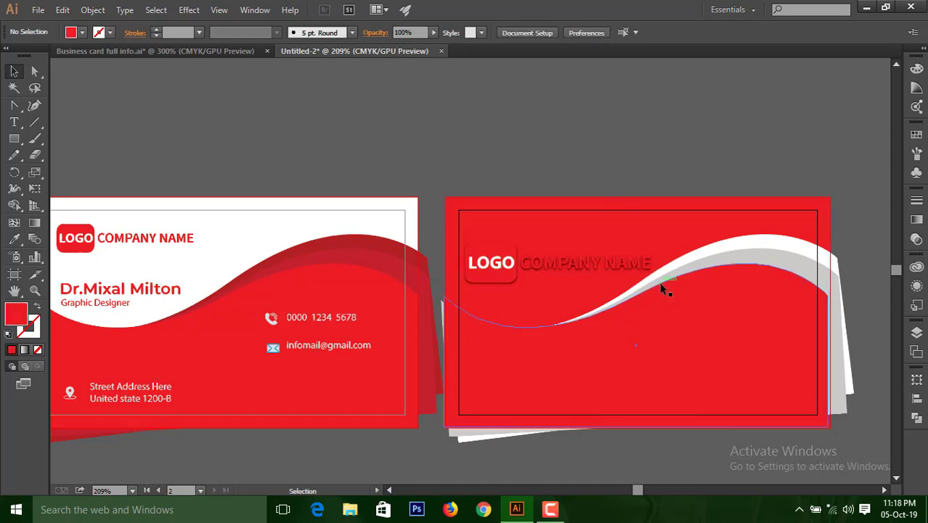
pyautogui.click(613, 265)
pyautogui.moveTo(648, 280); pyautogui.dragTo(632, 277)
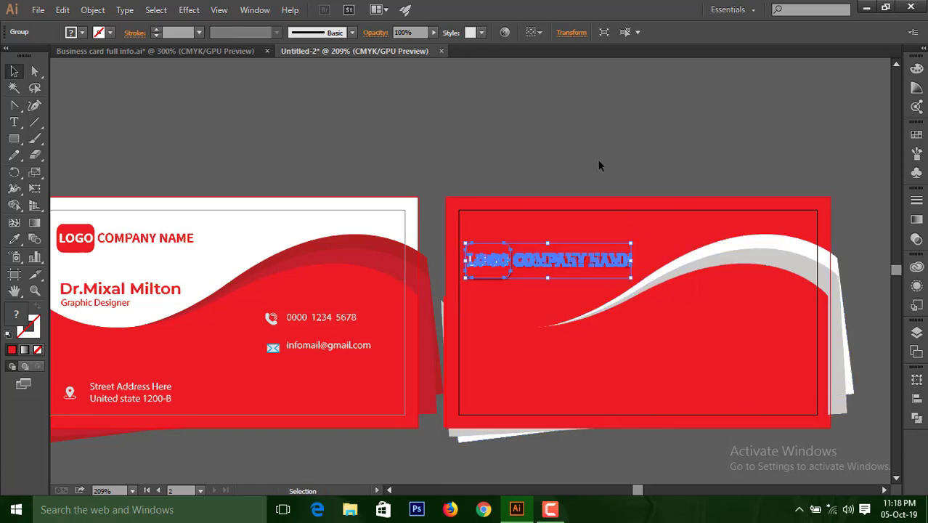
pyautogui.click(599, 164)
# Nudge the second card's grouped red, grey and white wave layers down slightly
pyautogui.click(720, 258)
pyautogui.click(760, 243)
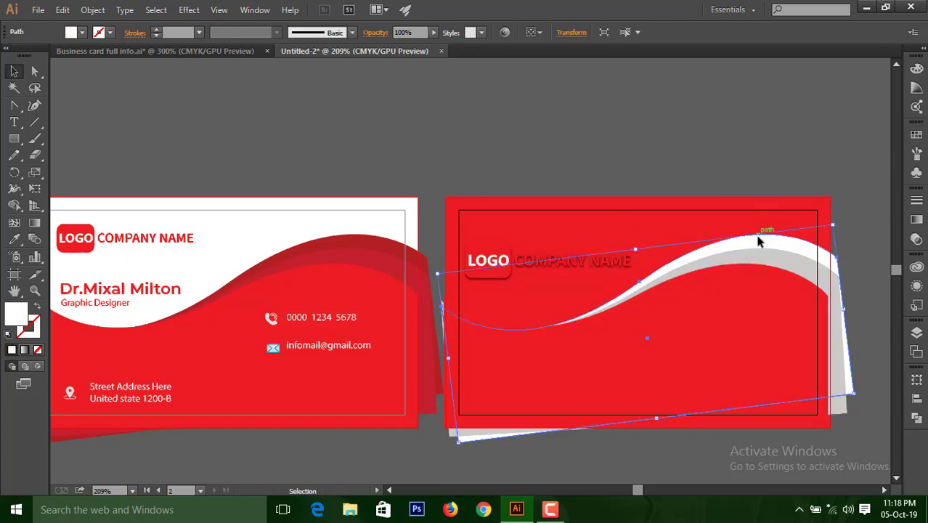
pyautogui.click(734, 311)
pyautogui.press('Down')
pyautogui.press('Down')
pyautogui.press('Down')
pyautogui.press('Down')
pyautogui.press('Down')
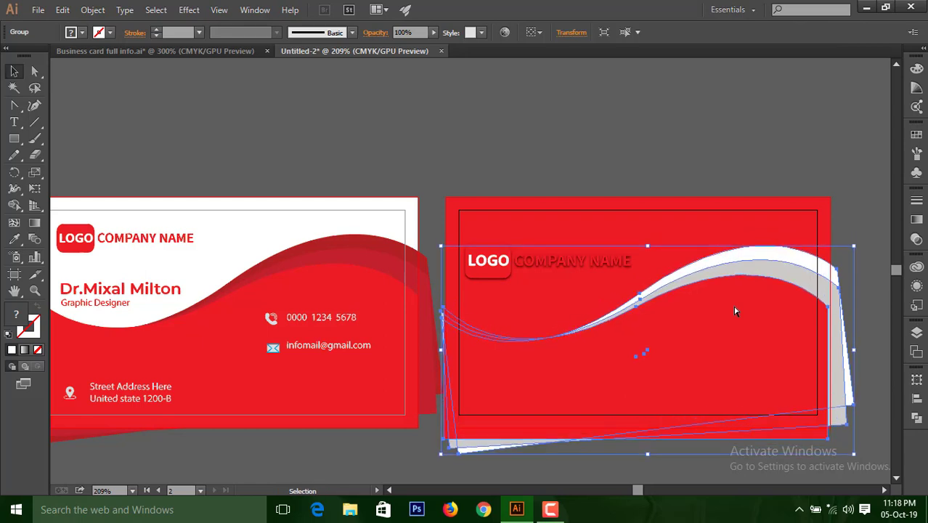
pyautogui.hotkey('ctrl', 'shift', 'a')
# Enlarge the second card's logo with company name slightly and move it a little down and right, above the lowered wave
pyautogui.click(606, 269)
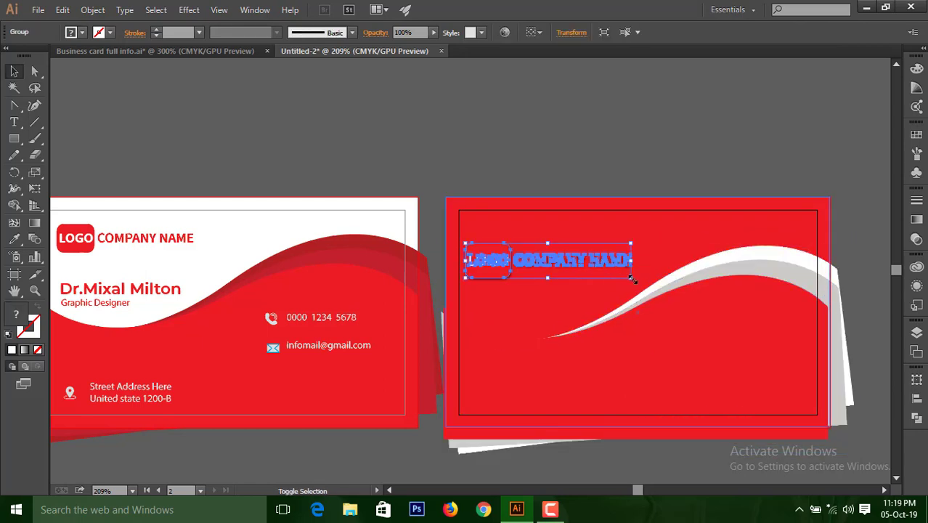
pyautogui.moveTo(632, 279); pyautogui.dragTo(641, 281)
pyautogui.moveTo(588, 262); pyautogui.dragTo(596, 277)
pyautogui.click(596, 150)
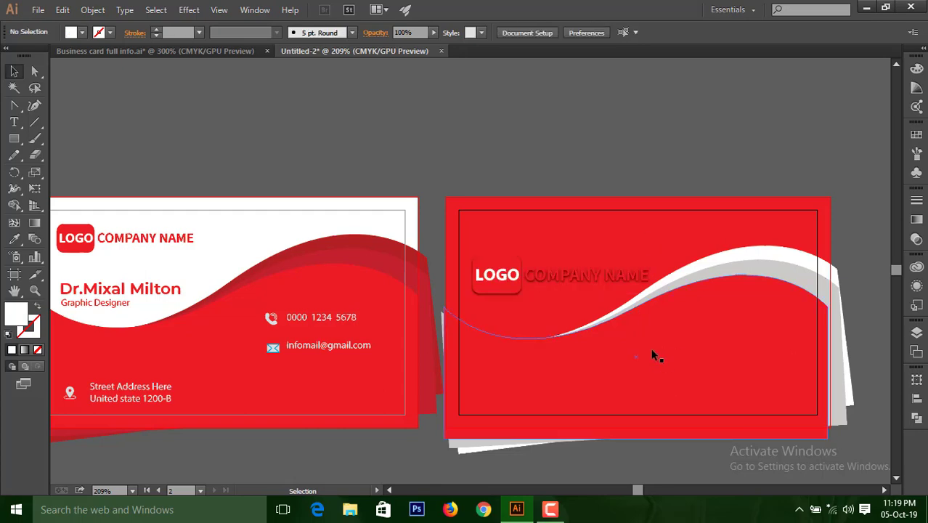
# Copy the website line with globe icon from Business card full info.ai into the lower middle of the second card in Untitled-2
pyautogui.click(199, 51)
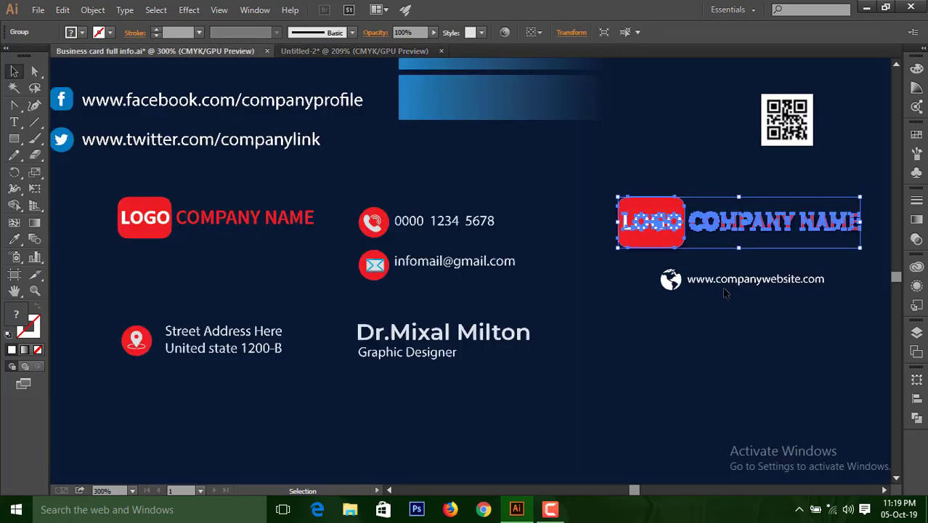
pyautogui.moveTo(725, 291); pyautogui.dragTo(643, 383)
pyautogui.click(603, 468)
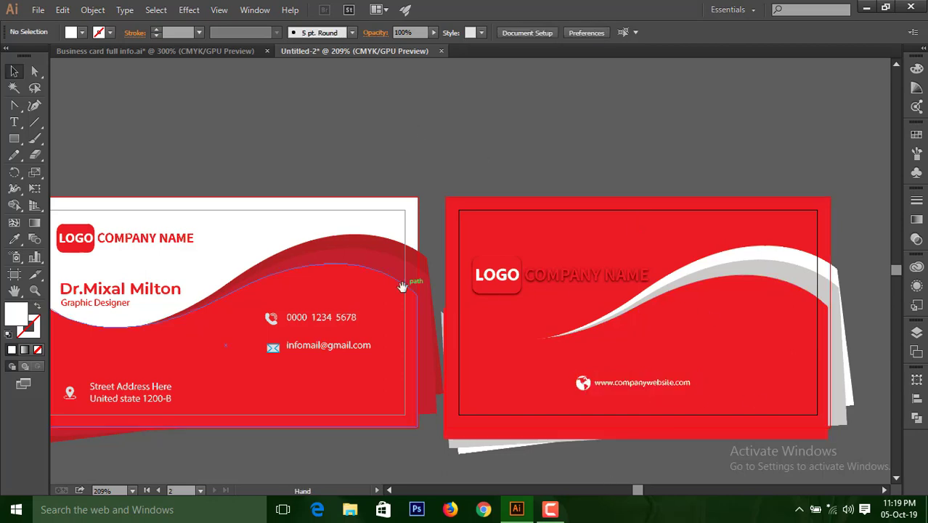
# Stack the e-mail line closely below the phone number and the address block beneath it in the first card's right red area
pyautogui.moveTo(383, 303); pyautogui.dragTo(537, 255)
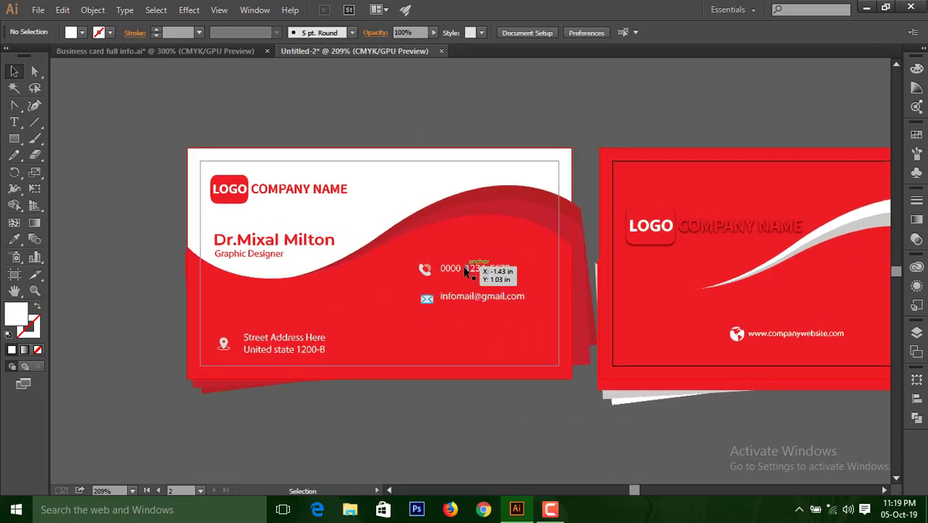
pyautogui.click(452, 299)
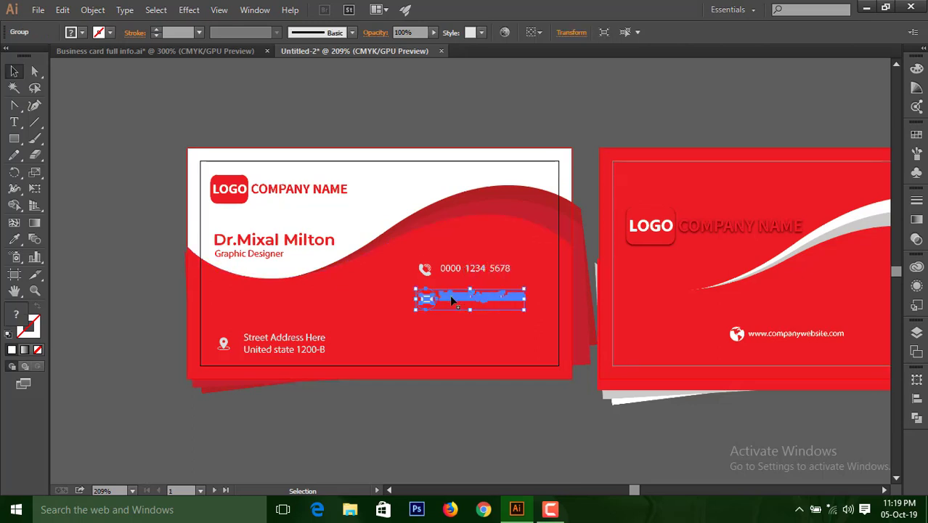
pyautogui.moveTo(451, 300); pyautogui.dragTo(451, 289)
pyautogui.click(480, 125)
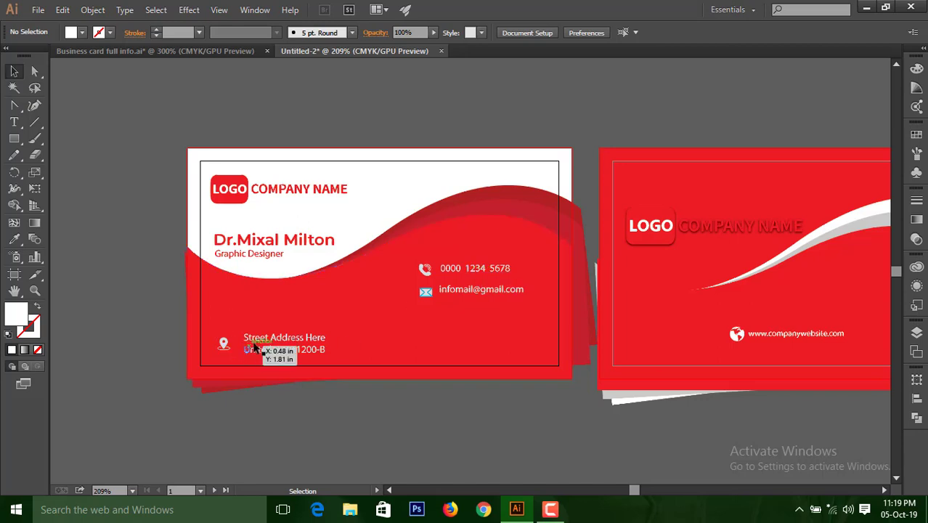
pyautogui.moveTo(278, 344); pyautogui.dragTo(477, 328)
pyautogui.moveTo(472, 289)
pyautogui.mouseDown()
pyautogui.moveTo(477, 300)
pyautogui.moveTo(477, 275)
pyautogui.moveTo(478, 288)
pyautogui.moveTo(463, 287)
pyautogui.mouseUp()
pyautogui.click(478, 395)
pyautogui.click(451, 383)
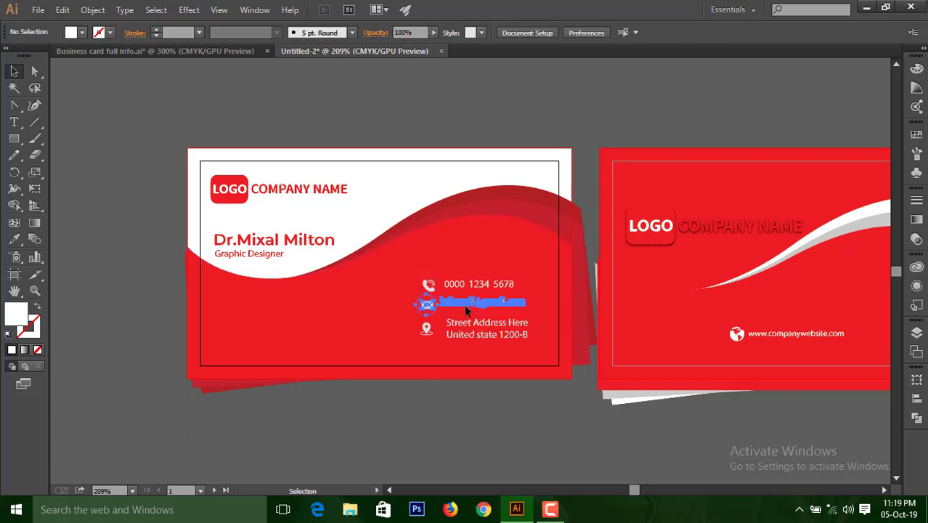
# Select the phone, e-mail and address lines together and move them up within the first card's red area
pyautogui.click(464, 304)
pyautogui.click(466, 411)
pyautogui.click(476, 285)
pyautogui.keyDown('shift'); pyautogui.click(476, 305); pyautogui.keyUp('shift')
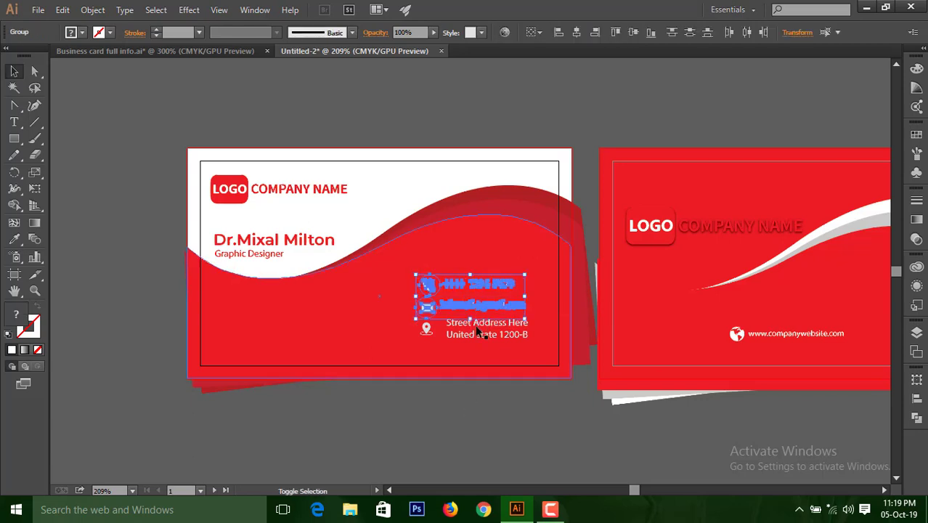
pyautogui.keyDown('shift'); pyautogui.click(474, 330); pyautogui.keyUp('shift')
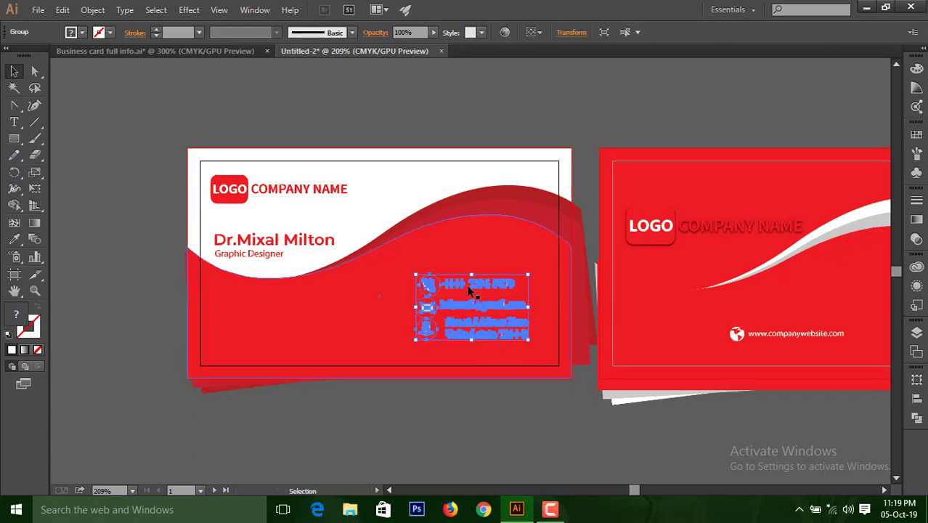
pyautogui.moveTo(472, 287); pyautogui.dragTo(474, 254)
pyautogui.click(462, 401)
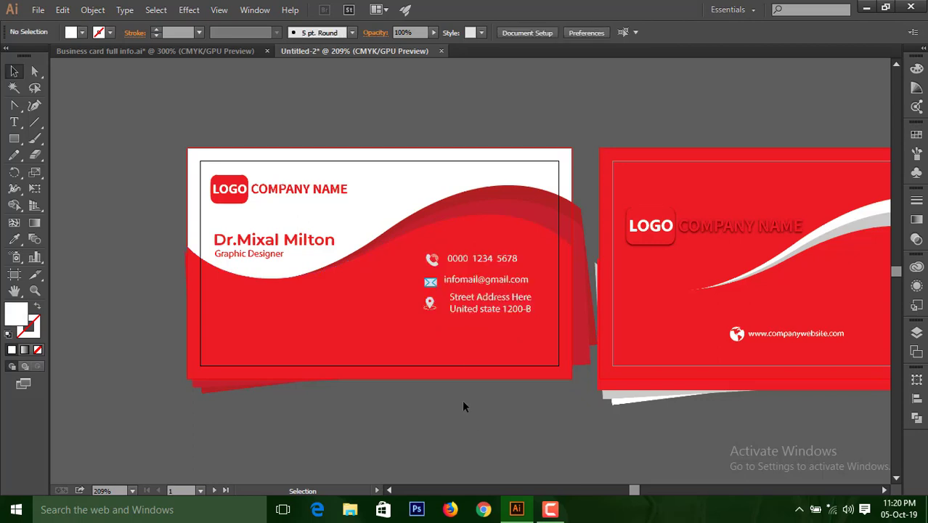
# Ungroup the e-mail line and shift its text slightly right to align with the start of the phone number
pyautogui.click(464, 299)
pyautogui.rightClick(463, 298)
pyautogui.click(494, 378)
pyautogui.click(495, 385)
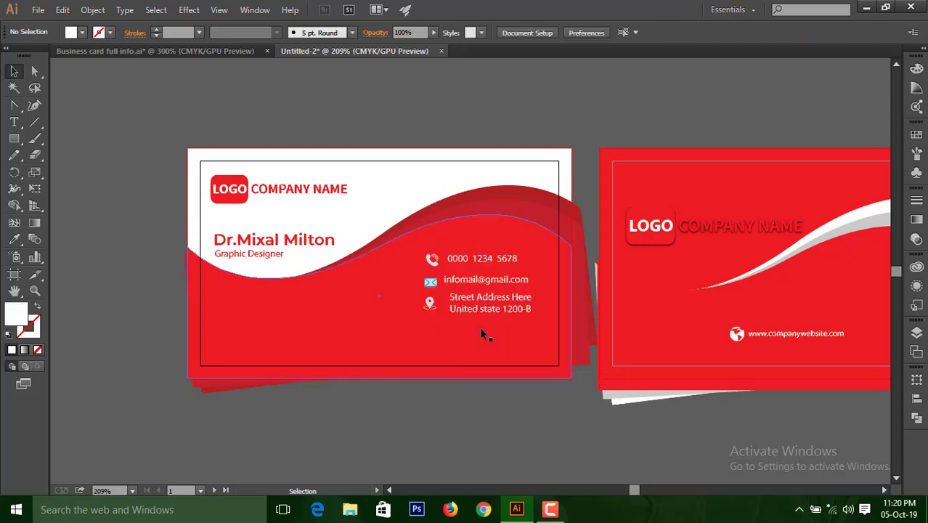
pyautogui.click(467, 281)
pyautogui.rightClick(467, 280)
pyautogui.click(499, 358)
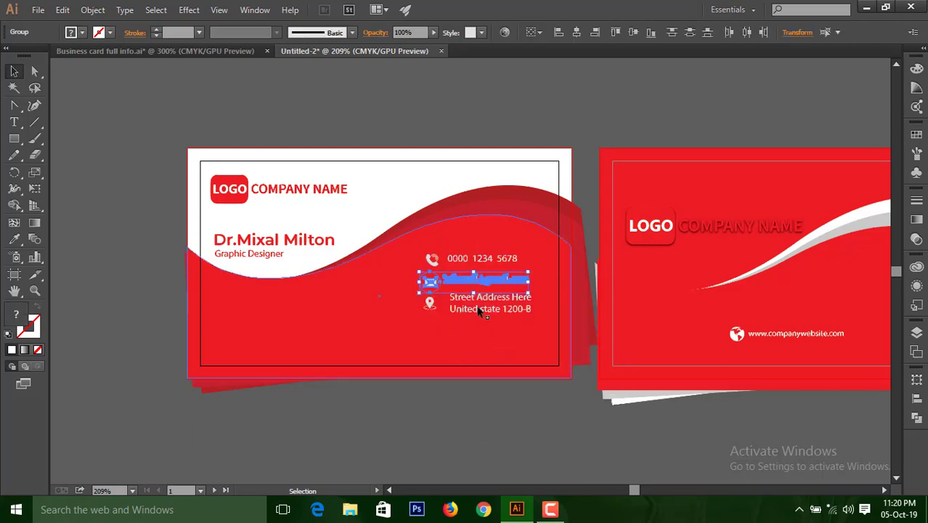
pyautogui.click(485, 392)
pyautogui.click(468, 283)
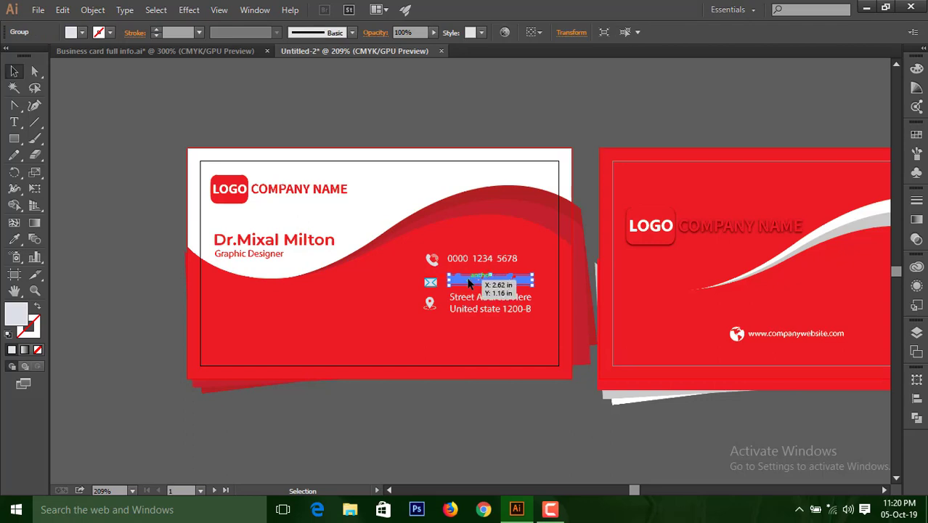
pyautogui.click(479, 389)
# Ungroup the address block and shift its text slightly left to align with the e-mail text
pyautogui.click(467, 298)
pyautogui.click(458, 298)
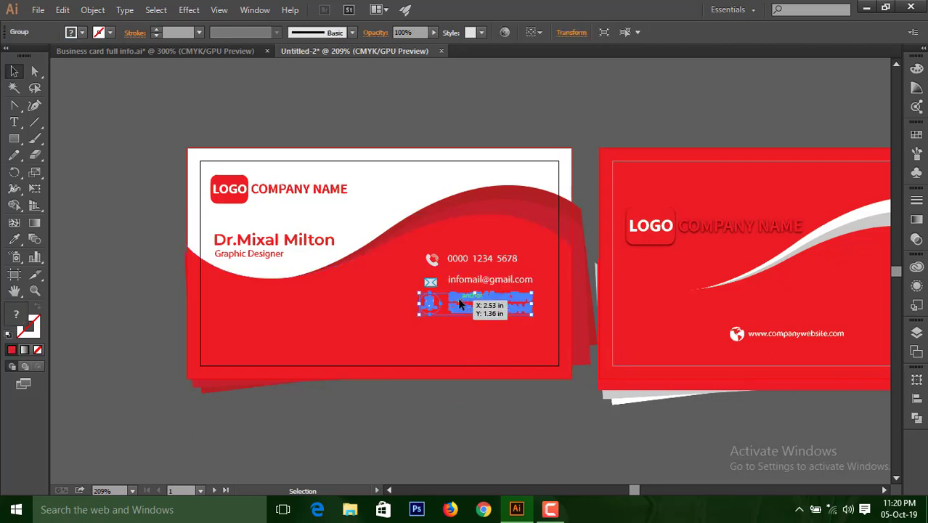
pyautogui.rightClick(457, 297)
pyautogui.click(497, 377)
pyautogui.click(444, 405)
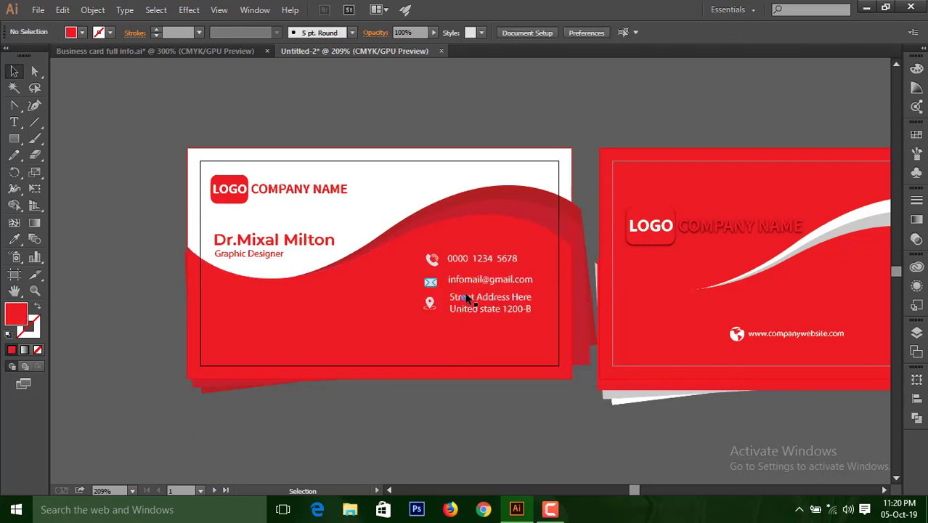
pyautogui.click(465, 299)
pyautogui.click(442, 430)
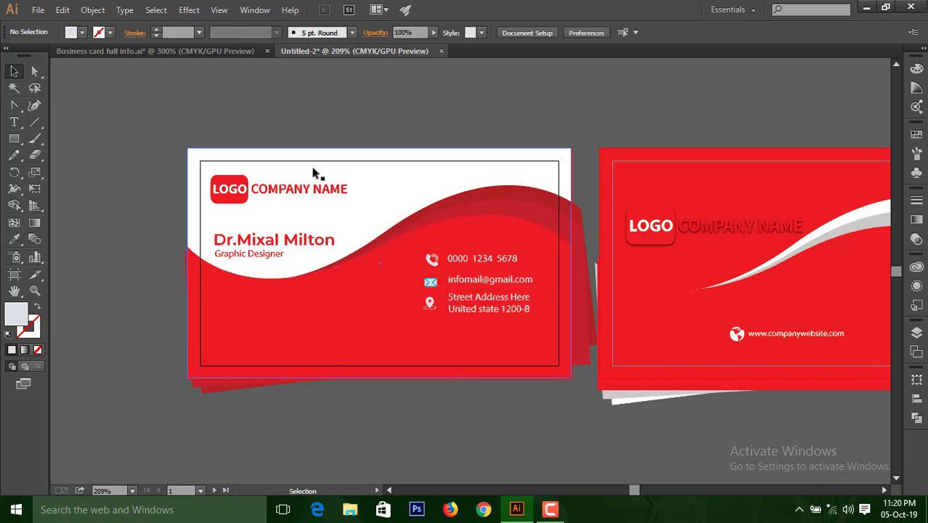
# Copy the QR code from Business card full info.ai into Untitled-2 and place it at the first card's lower left
pyautogui.click(174, 51)
pyautogui.click(681, 335)
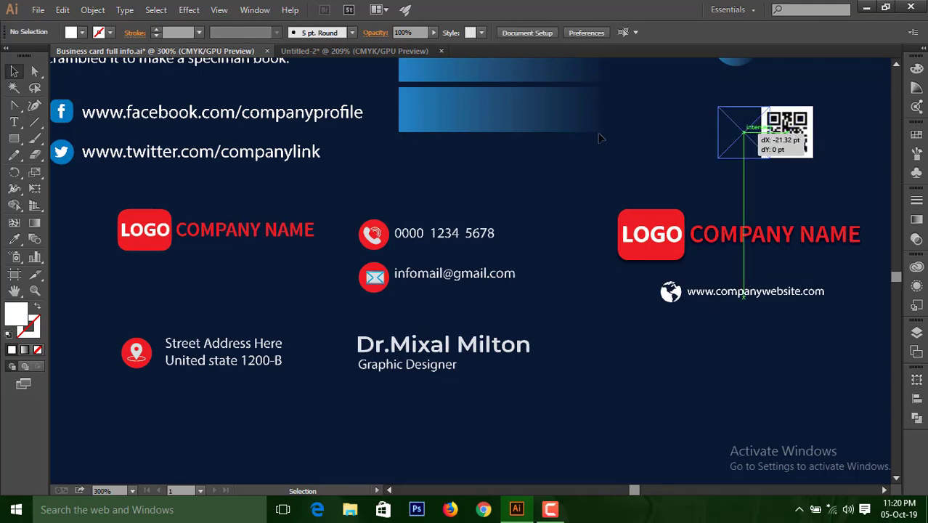
pyautogui.click(328, 51)
pyautogui.click(236, 319)
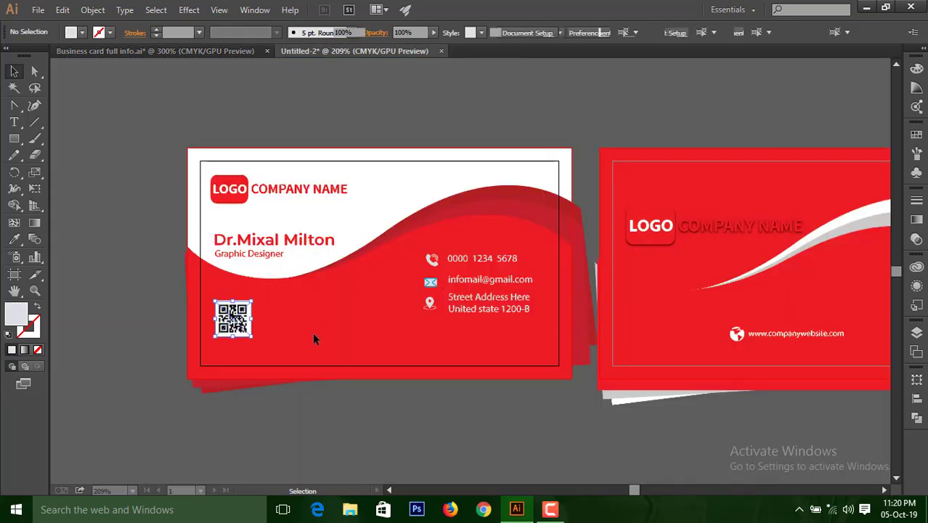
pyautogui.moveTo(235, 321); pyautogui.dragTo(239, 335)
pyautogui.click(128, 355)
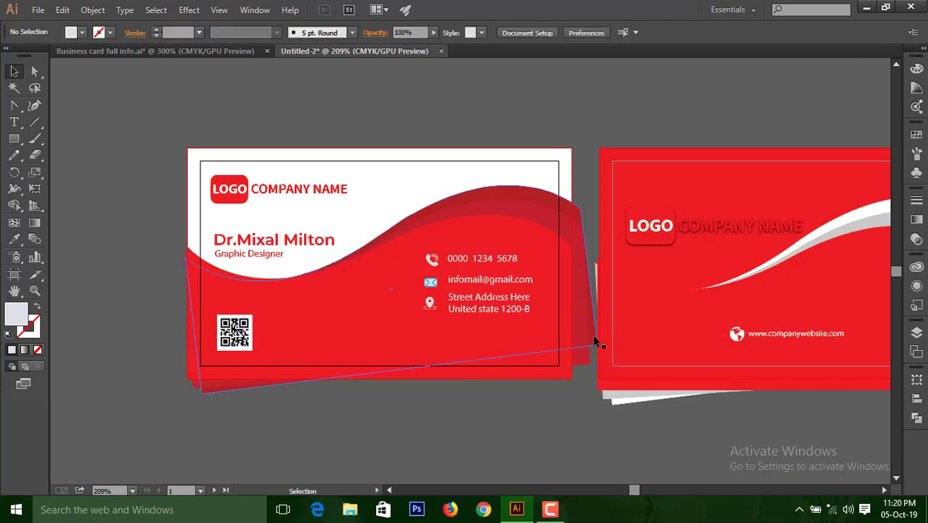
# Group the three contact lines with their icons and move the group slightly down and left on the first card
pyautogui.click(477, 304)
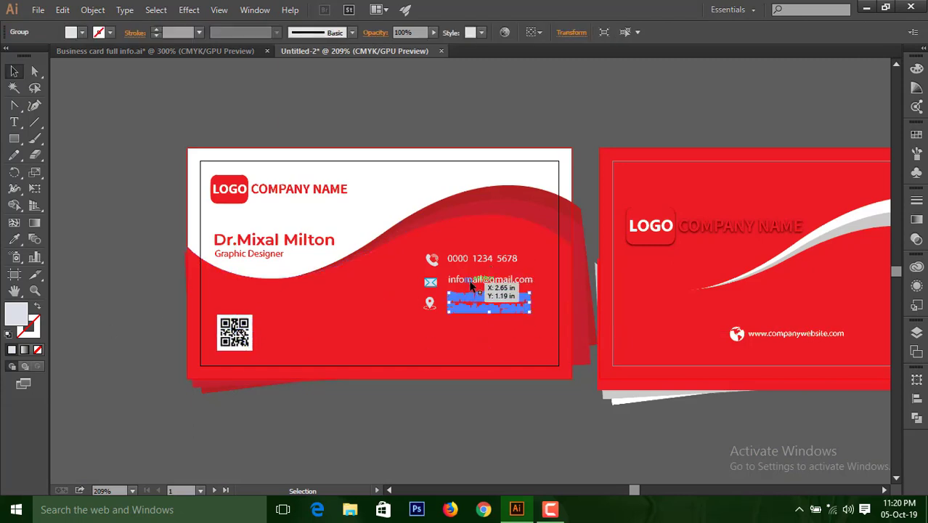
pyautogui.keyDown('shift'); pyautogui.click(469, 283); pyautogui.keyUp('shift')
pyautogui.keyDown('shift'); pyautogui.click(475, 259); pyautogui.keyUp('shift')
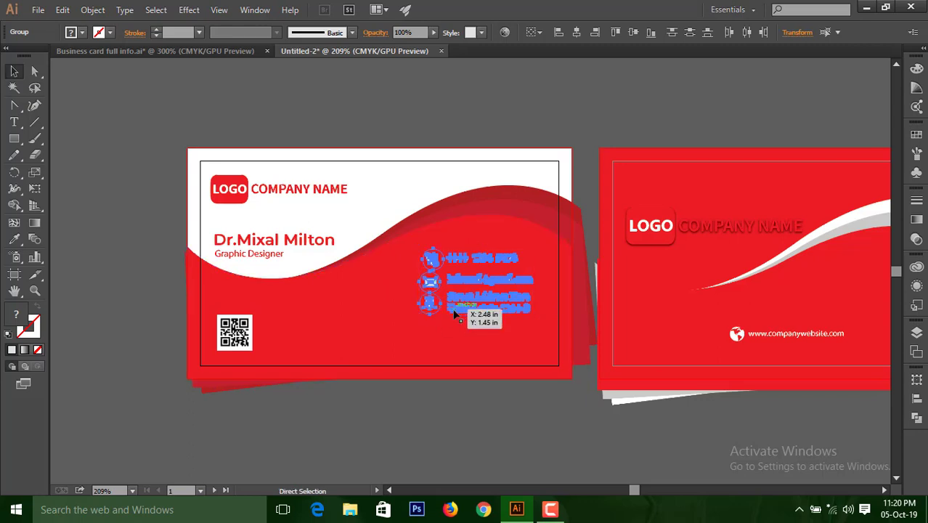
pyautogui.hotkey('ctrl', 'g')
pyautogui.moveTo(497, 282); pyautogui.dragTo(494, 293)
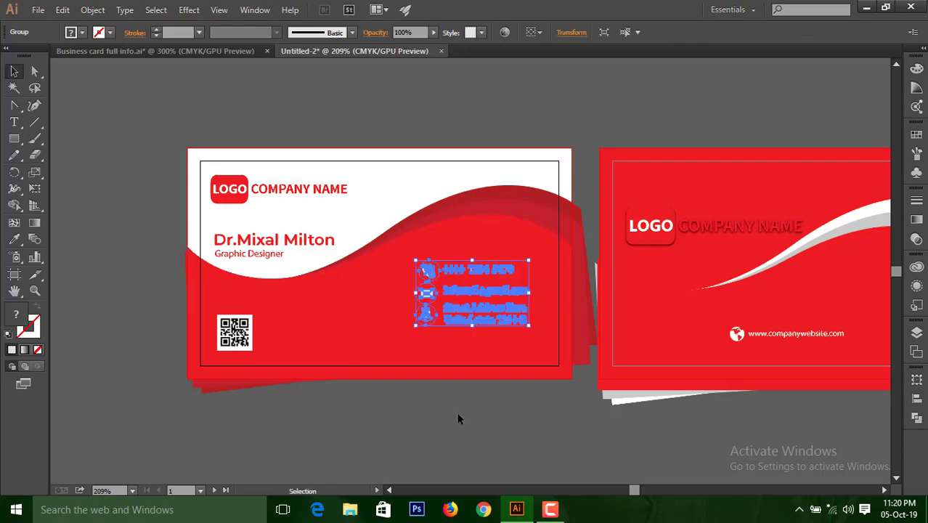
pyautogui.click(530, 387)
# Draw a 3.75 × 2.25 in rectangle over each of the two cards, covering the full card including bleed
pyautogui.moveTo(496, 434); pyautogui.dragTo(374, 405)
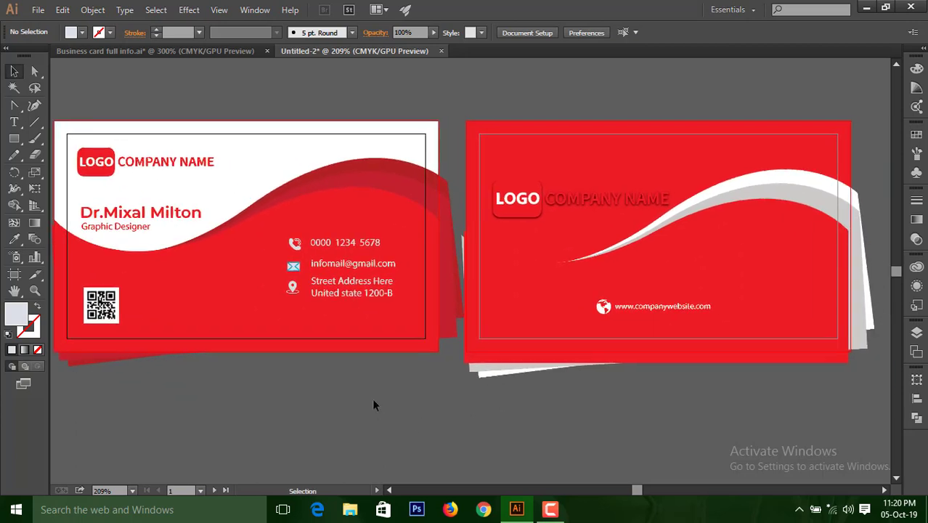
pyautogui.moveTo(200, 219); pyautogui.dragTo(220, 224)
pyautogui.click(13, 139)
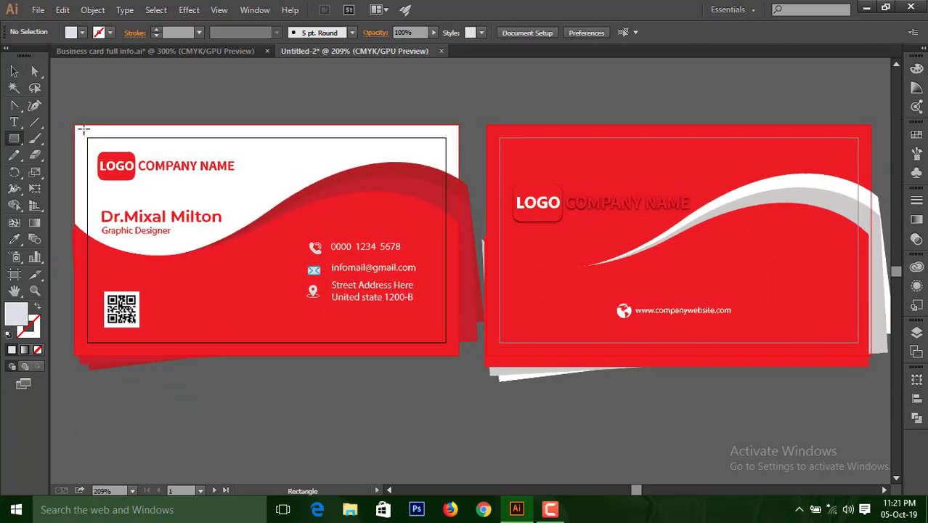
pyautogui.moveTo(76, 126); pyautogui.dragTo(458, 355)
pyautogui.click(17, 71)
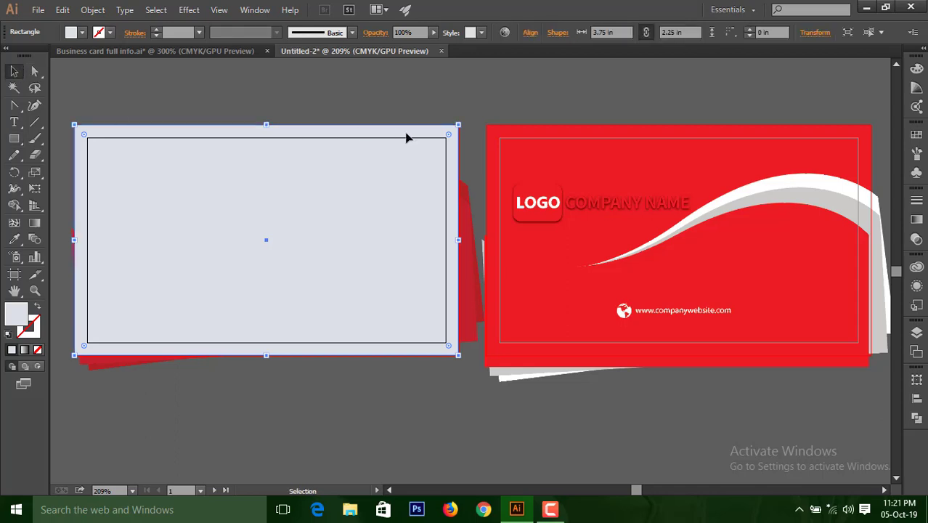
pyautogui.click(14, 141)
pyautogui.moveTo(486, 126); pyautogui.dragTo(870, 355)
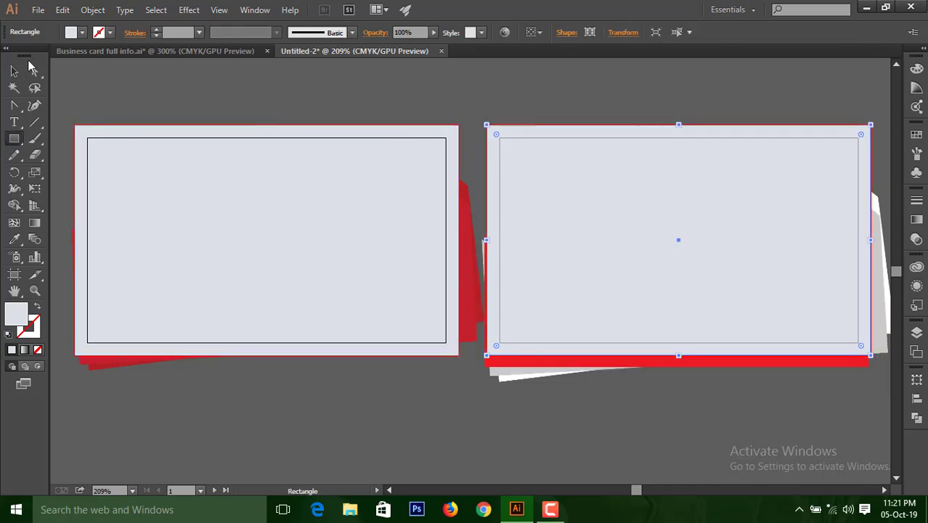
pyautogui.click(14, 71)
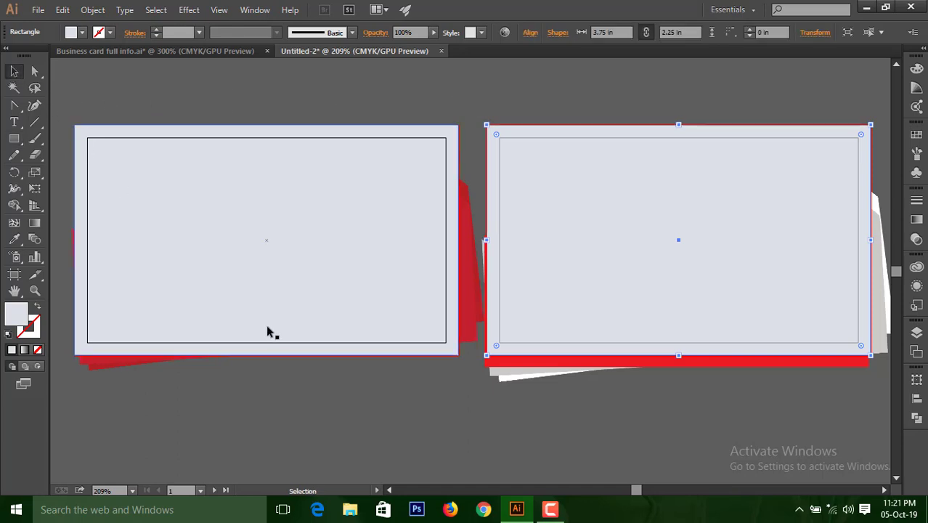
# Clip the first card's artwork to its covering rectangle with a clipping mask
pyautogui.moveTo(81, 109); pyautogui.dragTo(439, 414)
pyautogui.rightClick(390, 259)
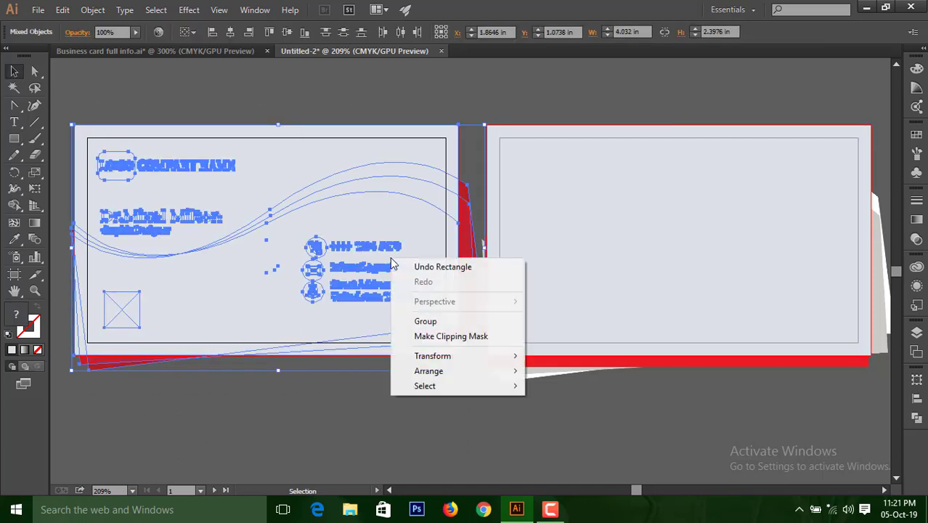
pyautogui.click(439, 338)
pyautogui.click(445, 114)
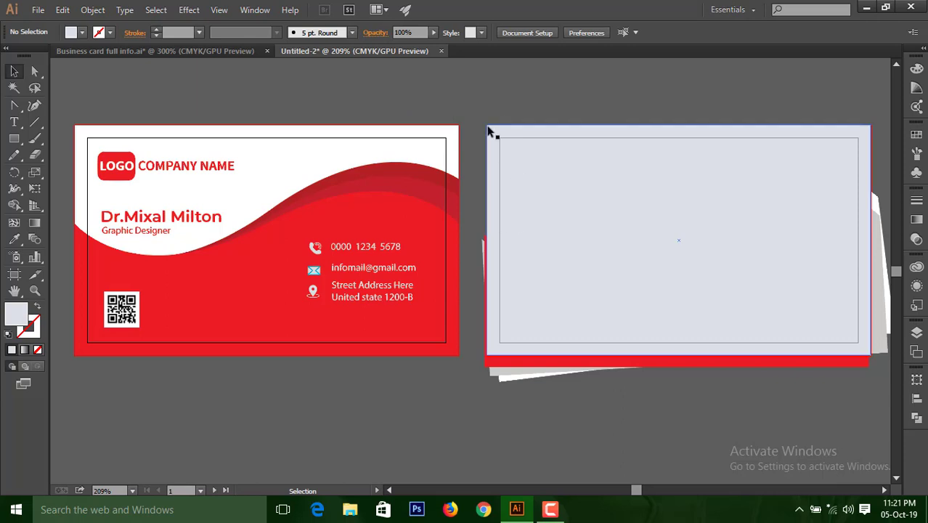
# Try clipping the second card's artwork to its covering rectangle with a clipping mask, and release the mask
pyautogui.moveTo(658, 367); pyautogui.dragTo(658, 367)
pyautogui.rightClick(772, 294)
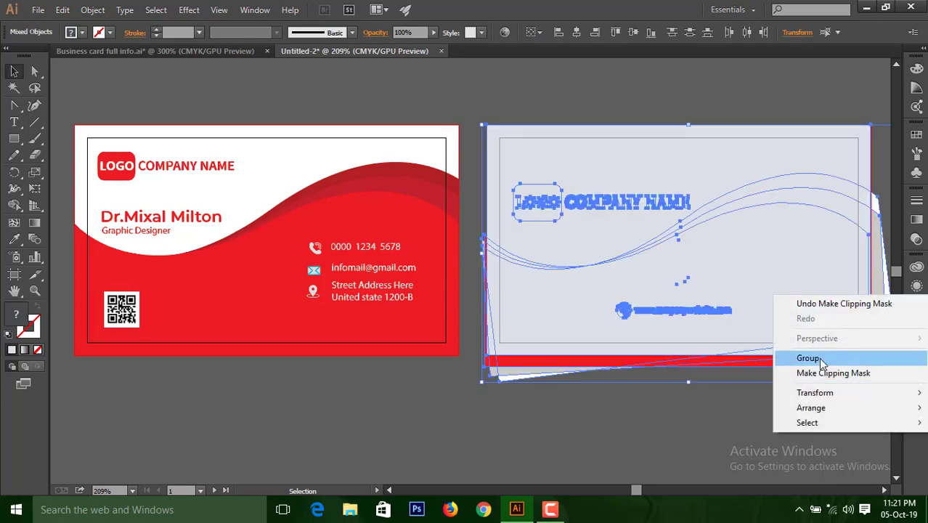
pyautogui.click(809, 358)
pyautogui.click(722, 110)
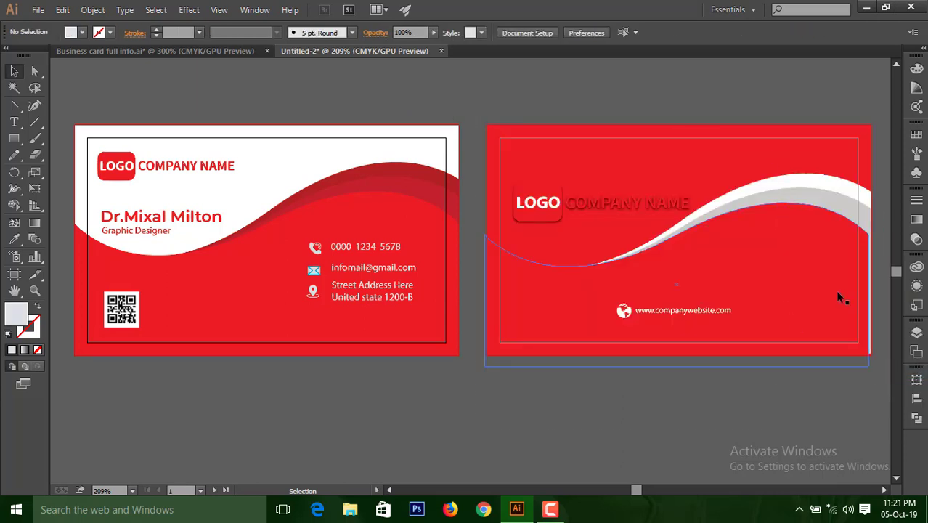
pyautogui.rightClick(823, 285)
pyautogui.click(802, 355)
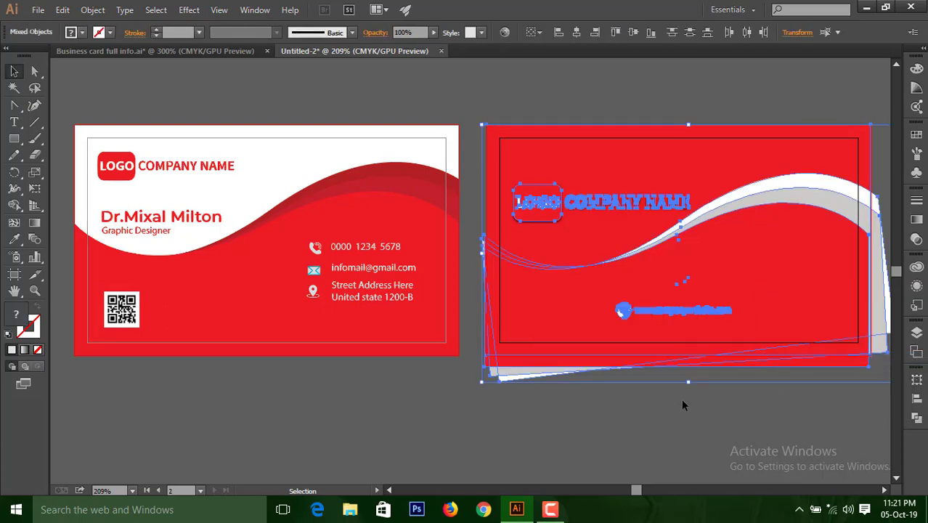
pyautogui.rightClick(826, 298)
pyautogui.click(806, 377)
# Widen the second card's lower red wave shape slightly so it reaches the card's right bleed edge
pyautogui.click(847, 312)
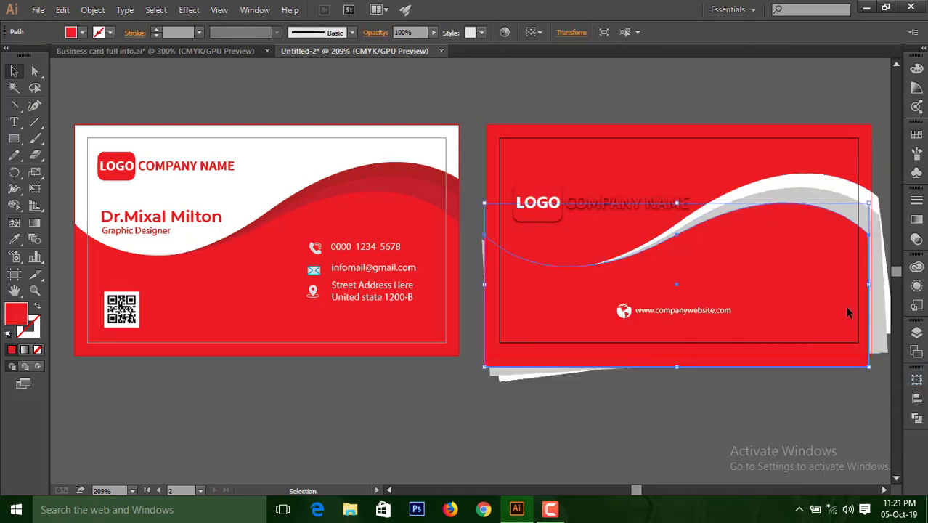
pyautogui.moveTo(870, 286); pyautogui.dragTo(871, 285)
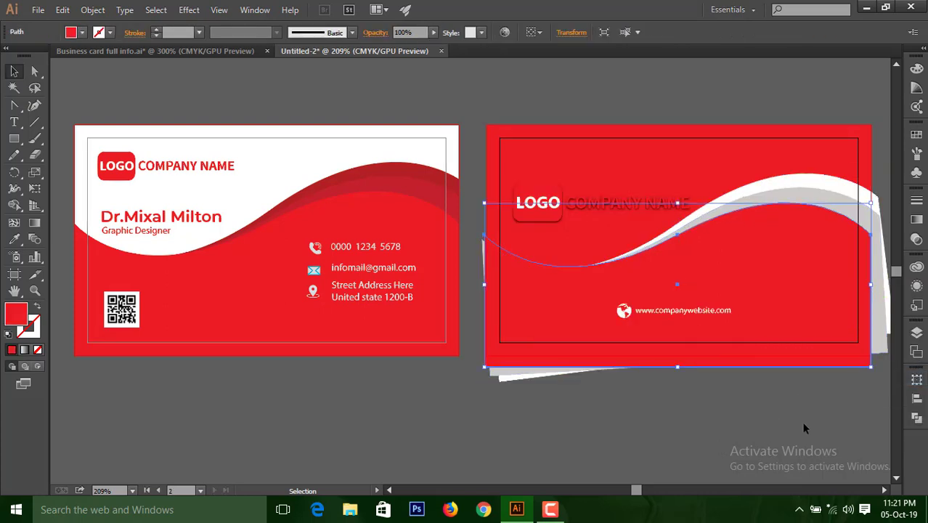
pyautogui.click(804, 424)
# Draw a new 3.75 × 2.25 in rectangle covering the full second card including bleed
pyautogui.press('m')
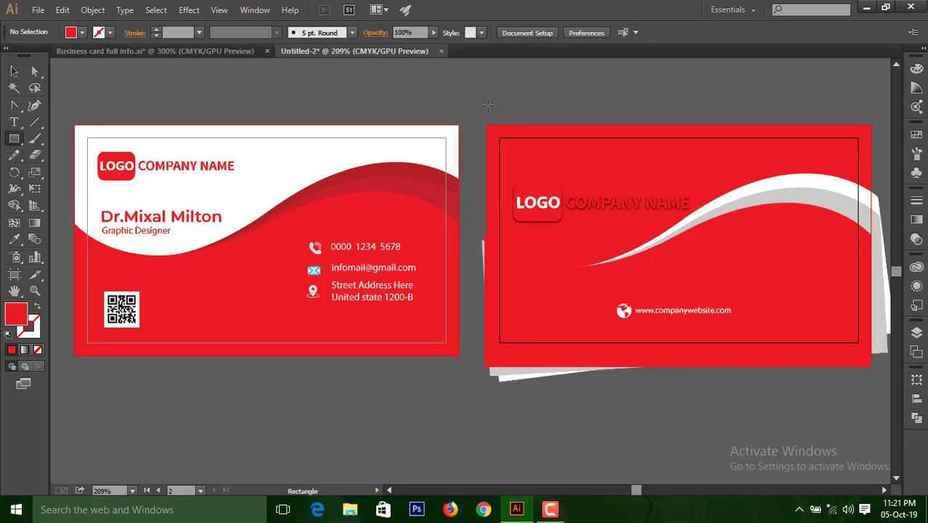
pyautogui.moveTo(486, 124); pyautogui.dragTo(870, 355)
pyautogui.click(14, 72)
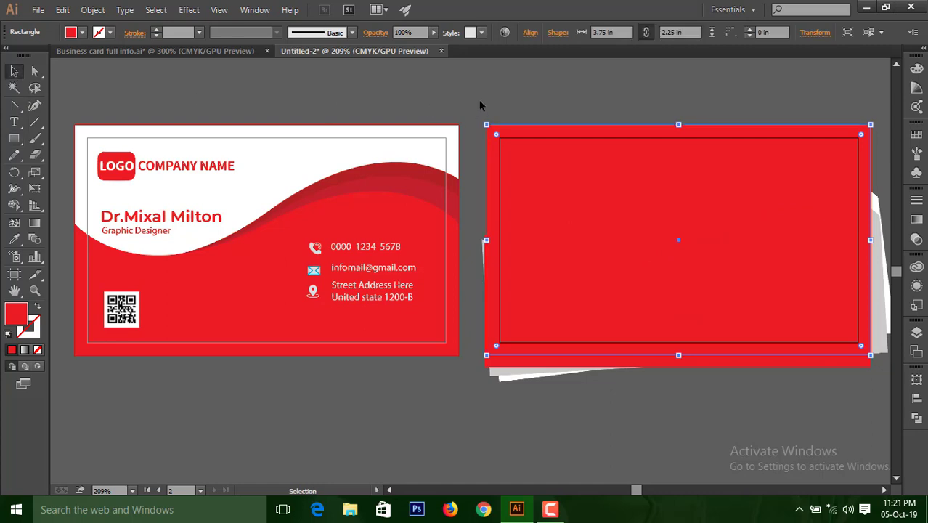
# Clip all of the second card's artwork to the new covering rectangle with a clipping mask
pyautogui.moveTo(479, 101); pyautogui.dragTo(794, 403)
pyautogui.rightClick(794, 399)
pyautogui.click(796, 336)
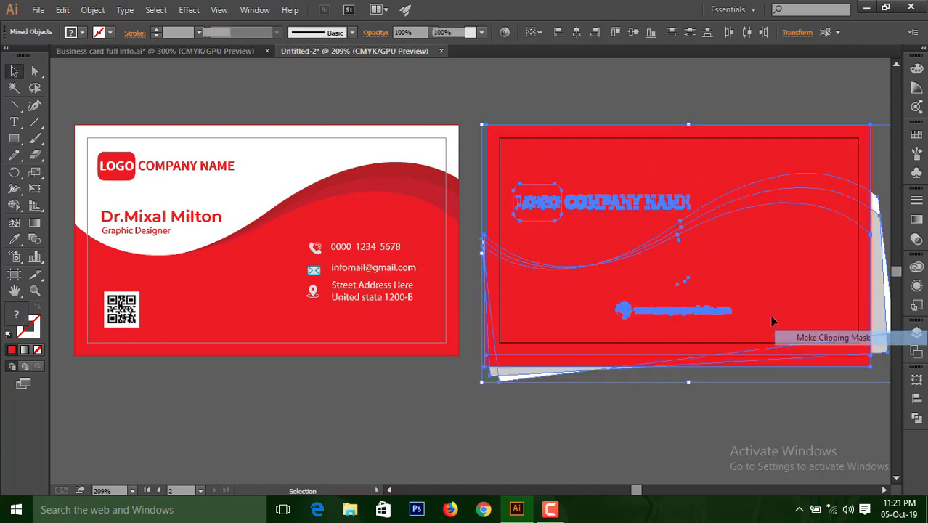
pyautogui.click(654, 111)
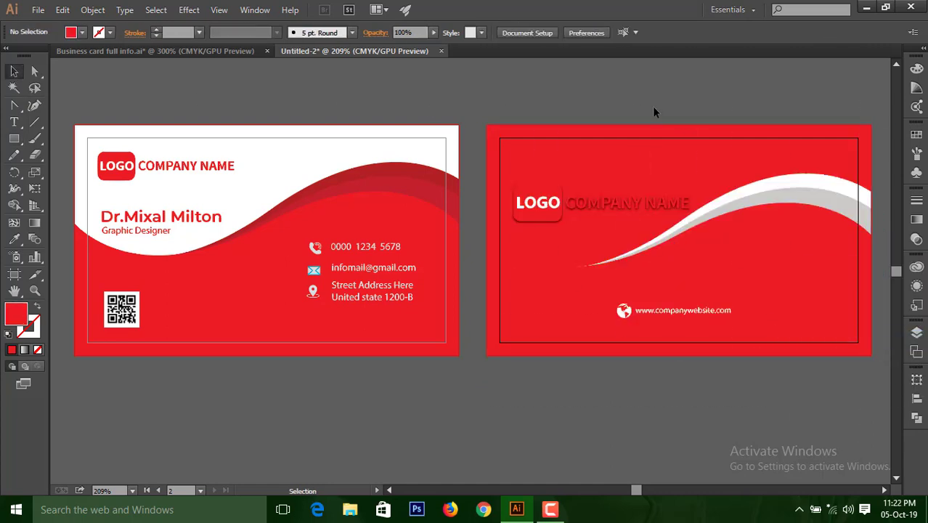
pyautogui.hotkey('ctrl', '-')
pyautogui.hotkey('ctrl', '-')
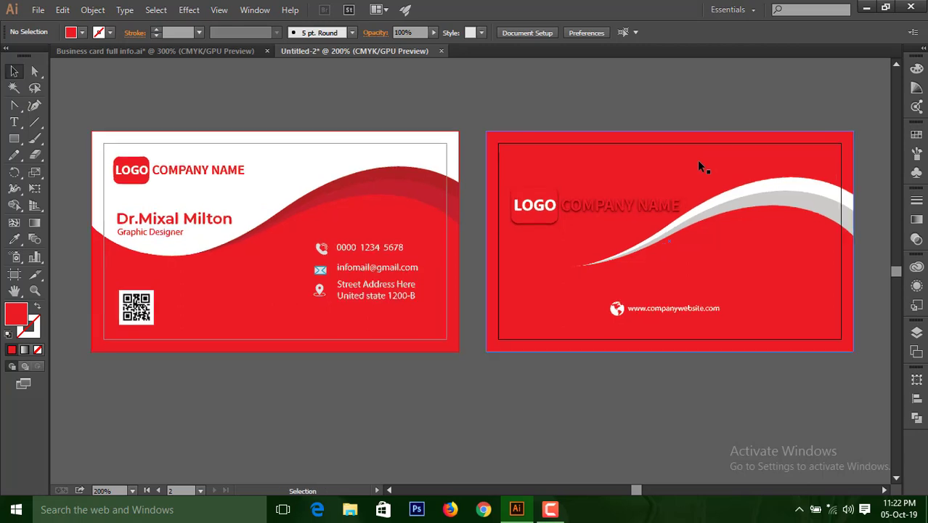